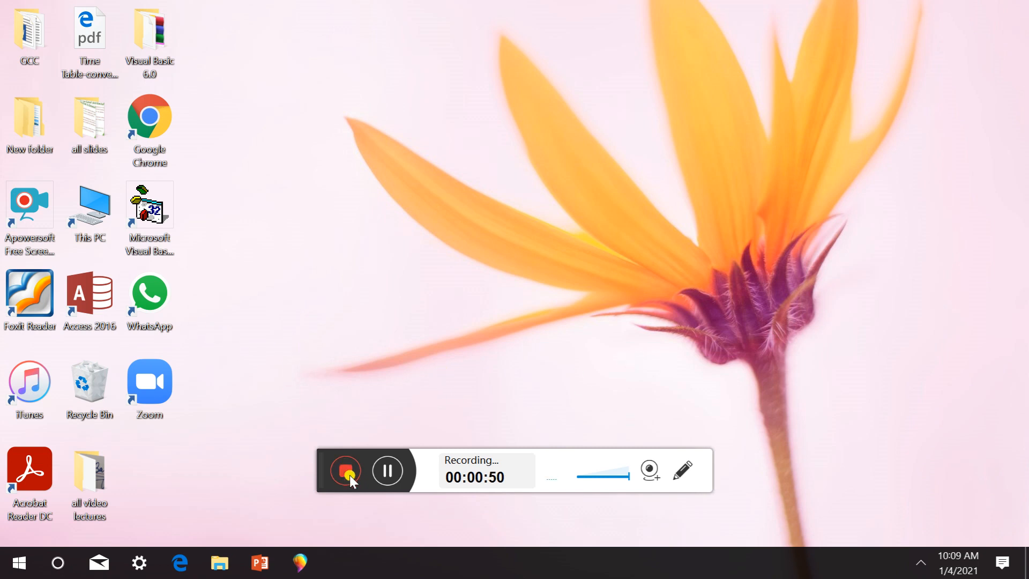
Launch Access 2016 and open the STUDENT table in the college database
left_click_drag(322, 450, 336, 544)
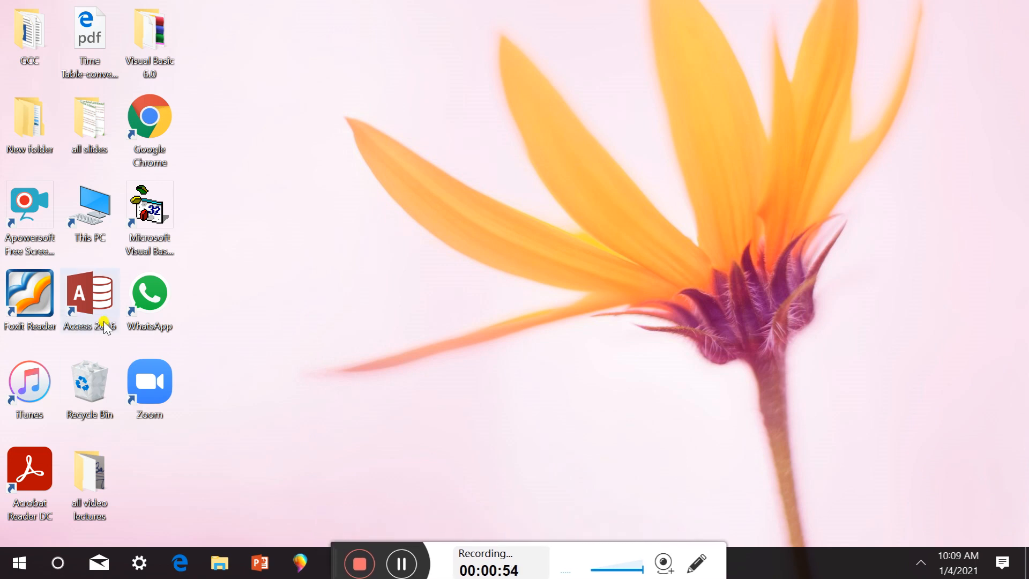
double_click(91, 291)
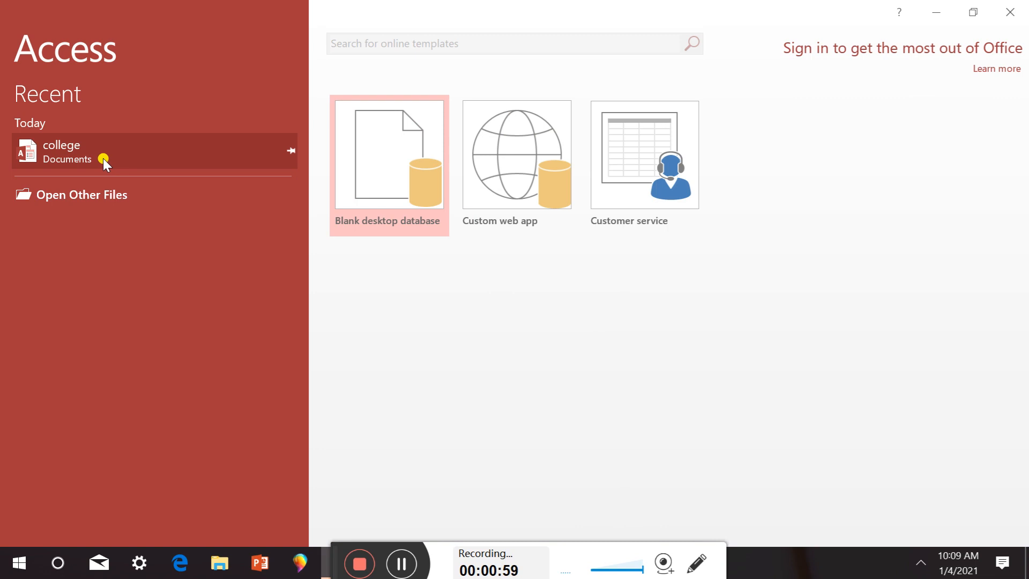
left_click(103, 158)
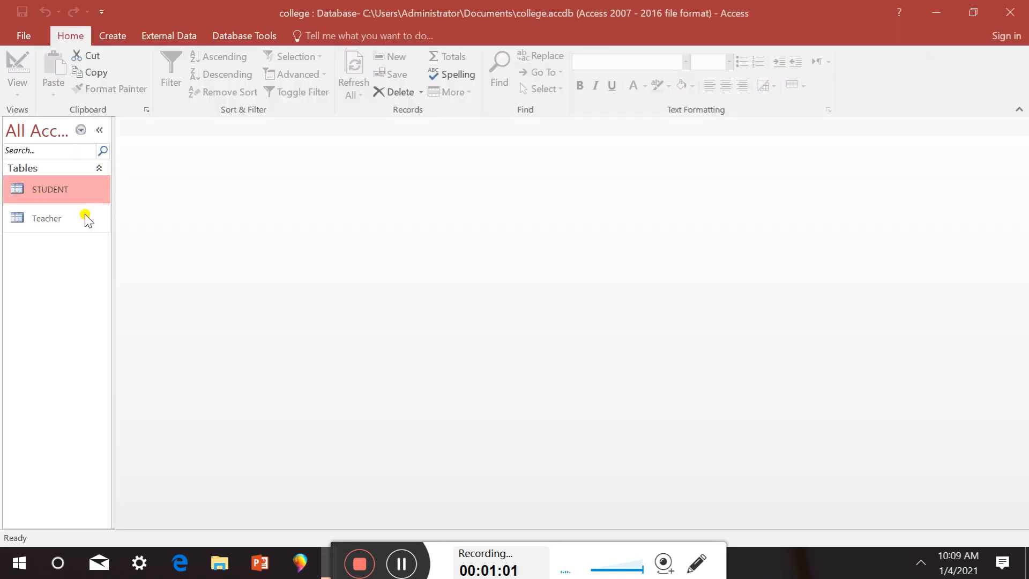
double_click(86, 189)
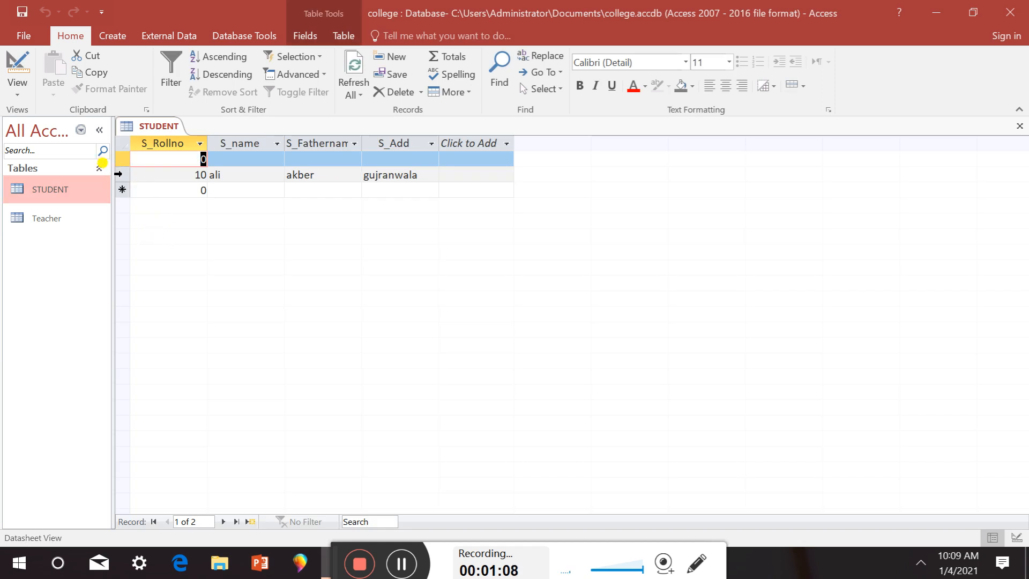
Delete the roll number 10 record and switch STUDENT to Design view
left_click(118, 174)
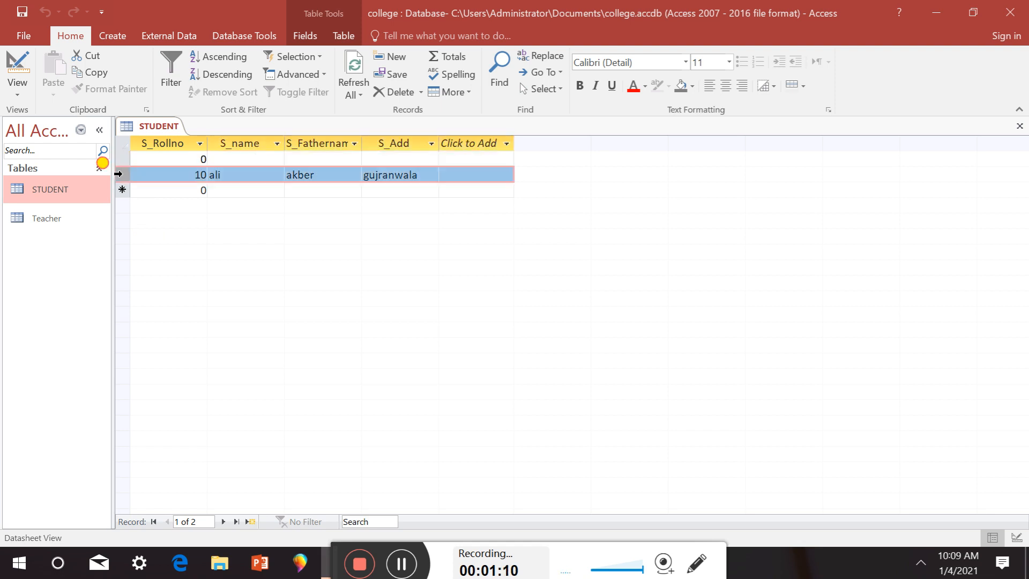
key("Delete")
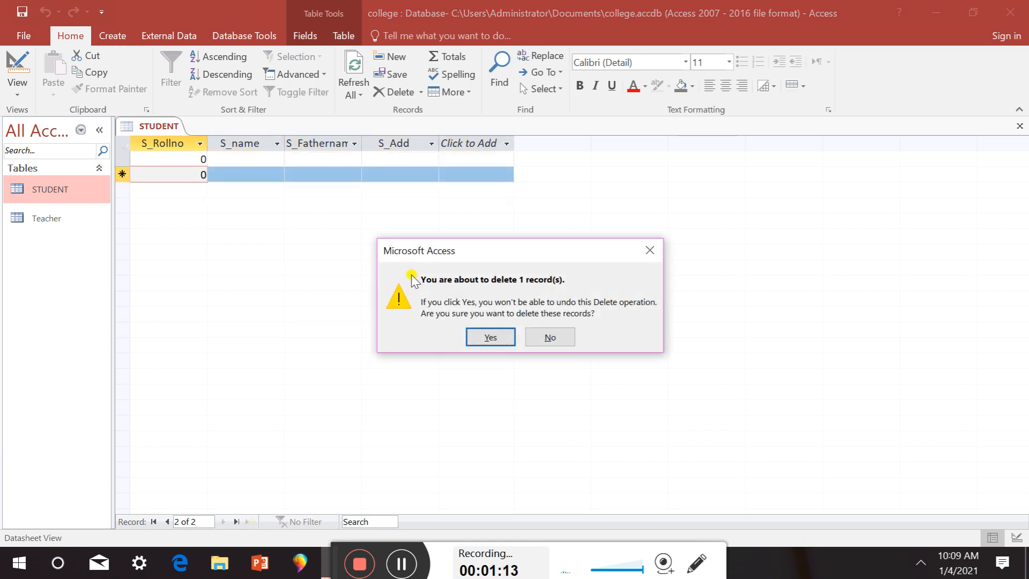
left_click(487, 337)
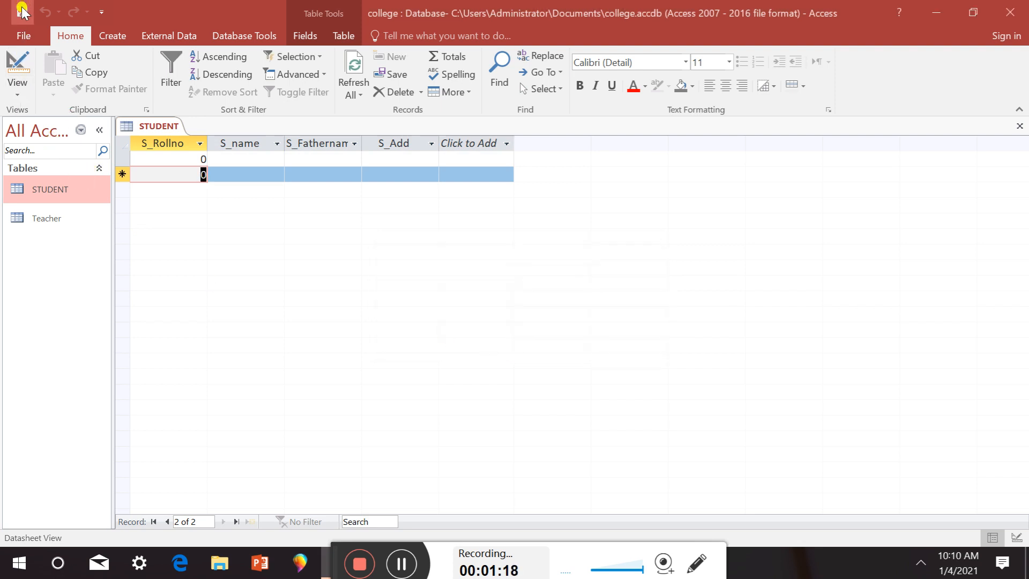
left_click(18, 86)
left_click(52, 153)
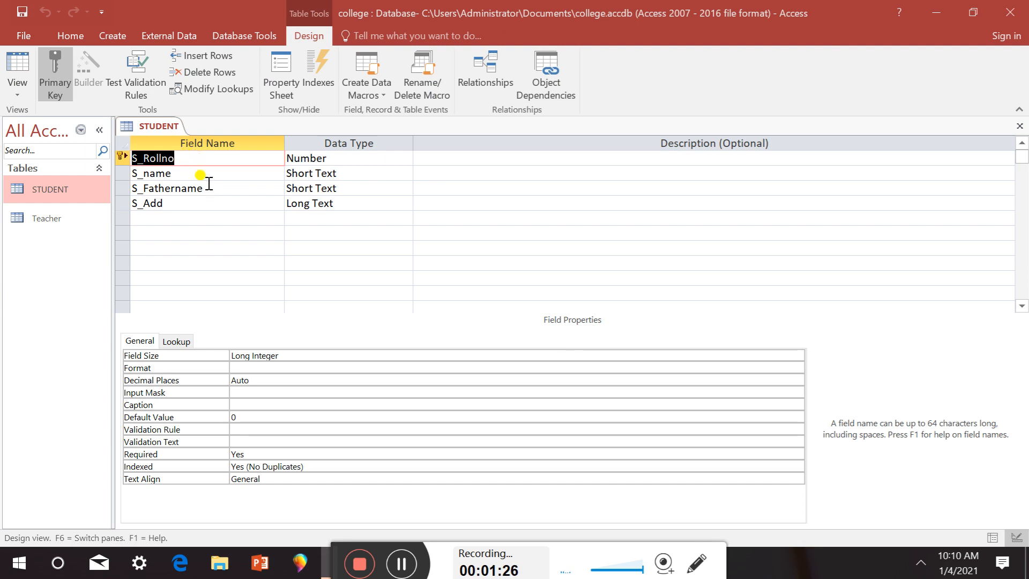
left_click(160, 215)
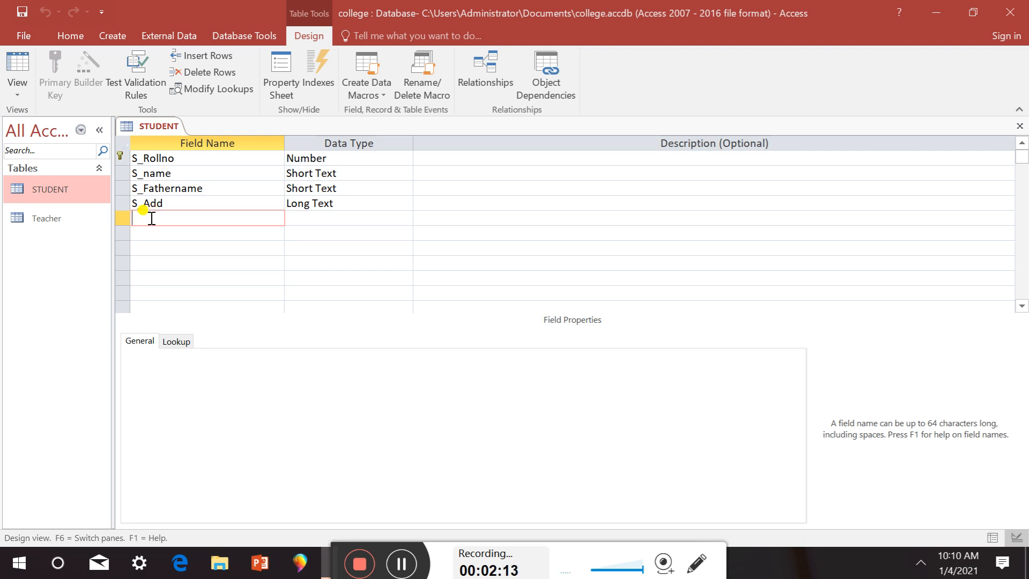
Name the new fifth field NIC in capital letters
type("nic")
key("BackSpace")
key("BackSpace")
key("BackSpace")
key("Caps_Lock")
type("N")
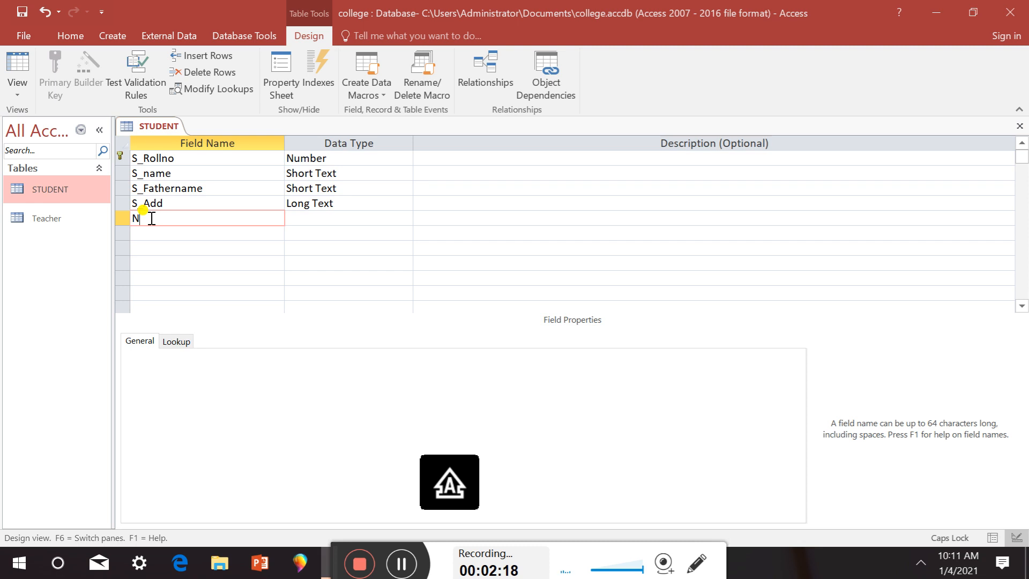
type("IC")
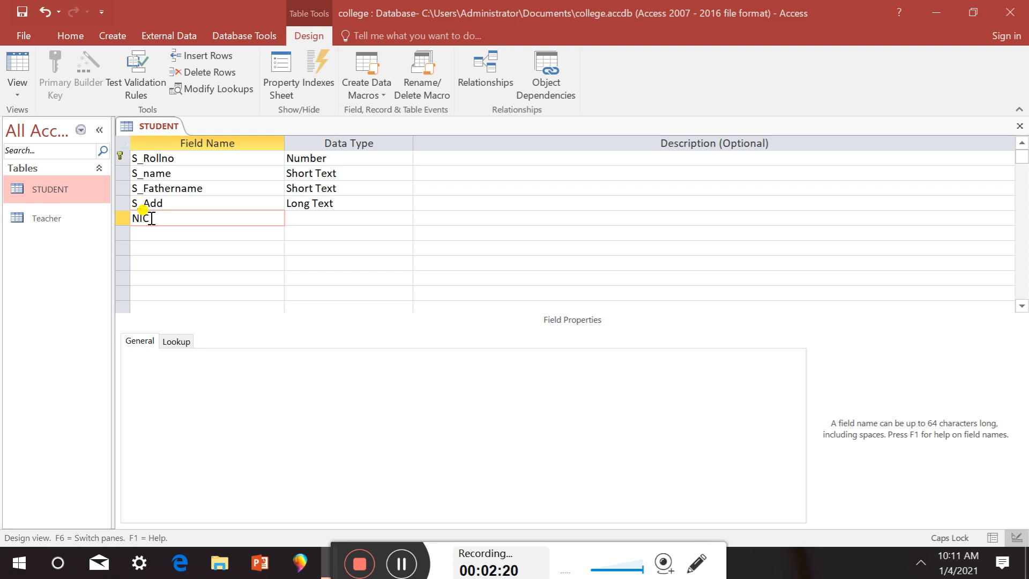
key("Caps_Lock")
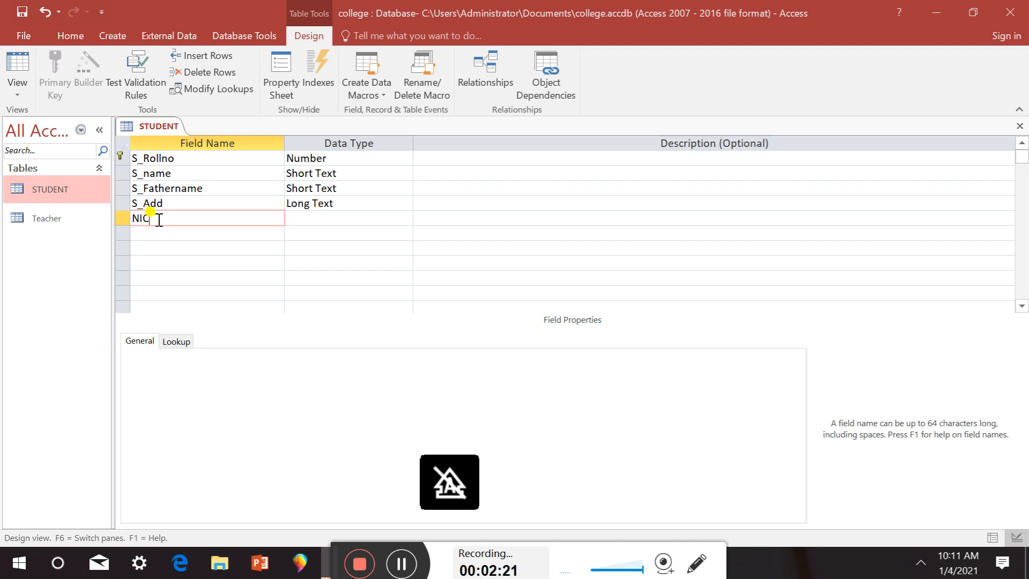
Give NIC the Short Text data type and save the table design
left_click(316, 222)
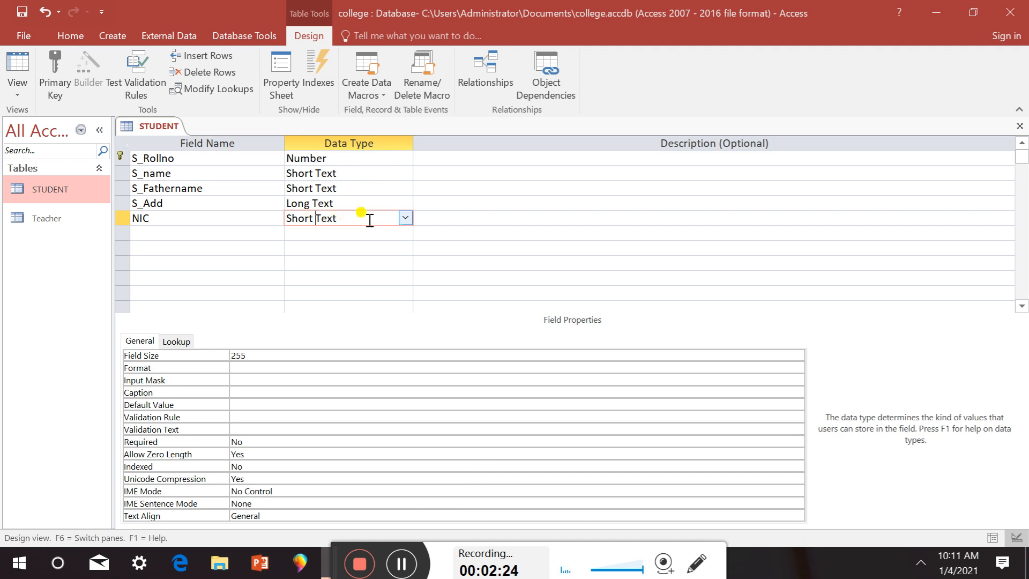
left_click(405, 219)
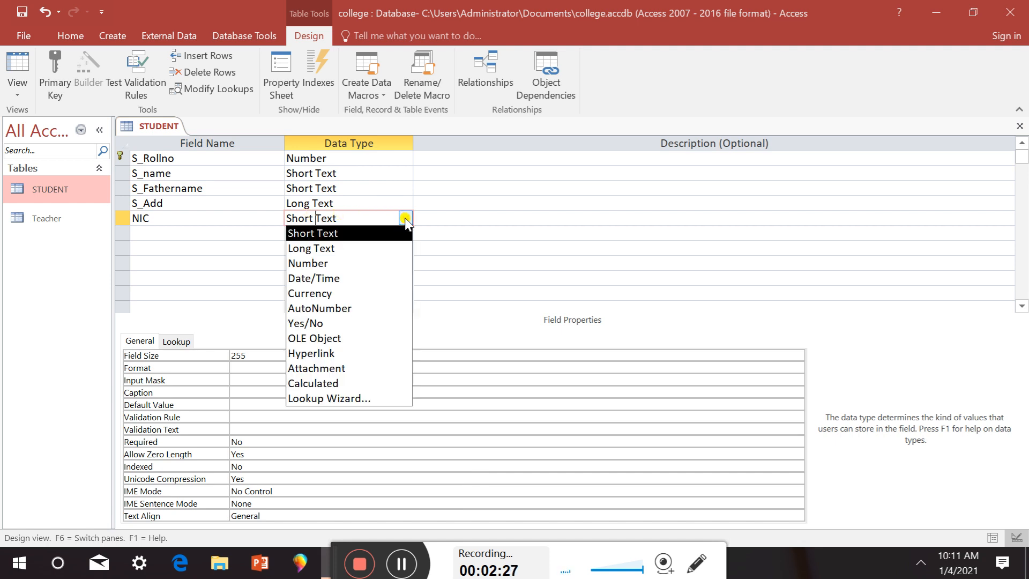
left_click(370, 232)
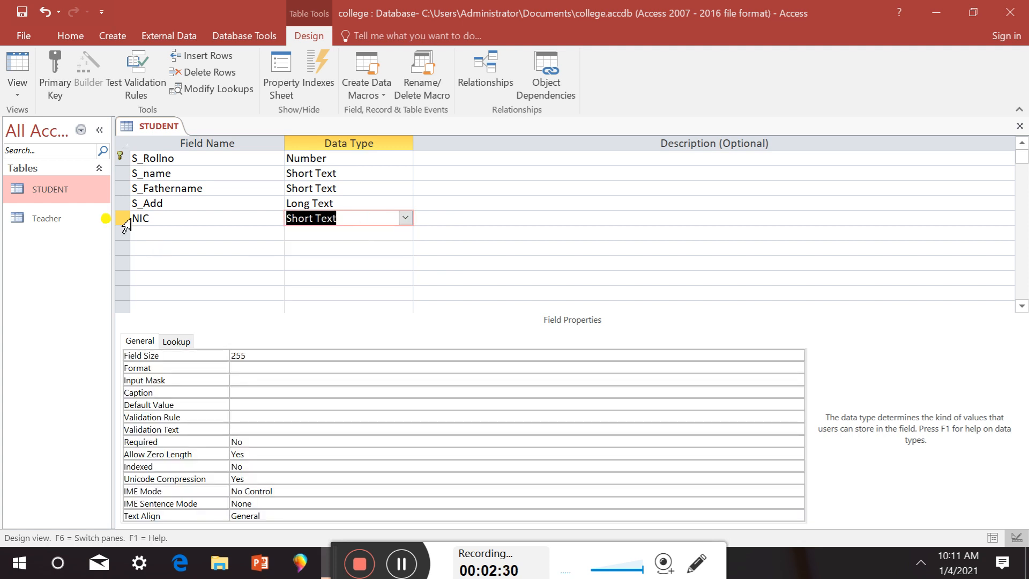
left_click(210, 220)
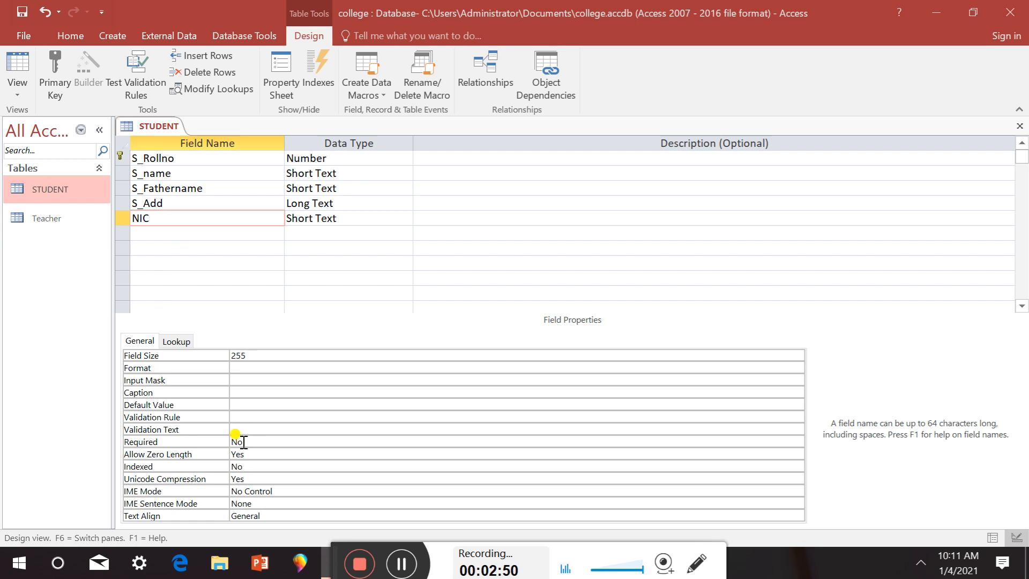
left_click(24, 11)
left_click(25, 90)
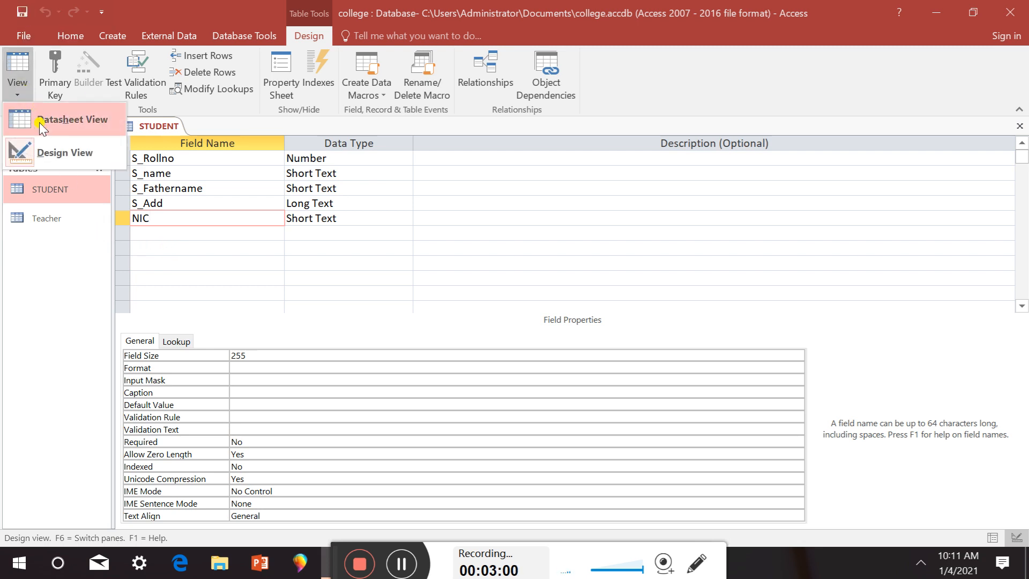
In Datasheet view, enter roll number 10 with the student's name, father's name and address
left_click(56, 121)
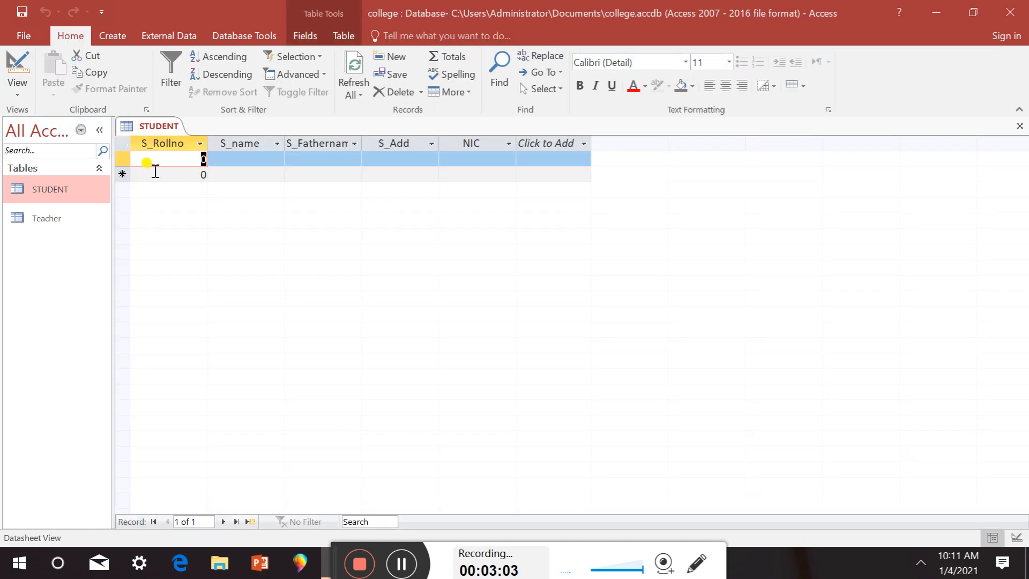
left_click(197, 160)
type("1")
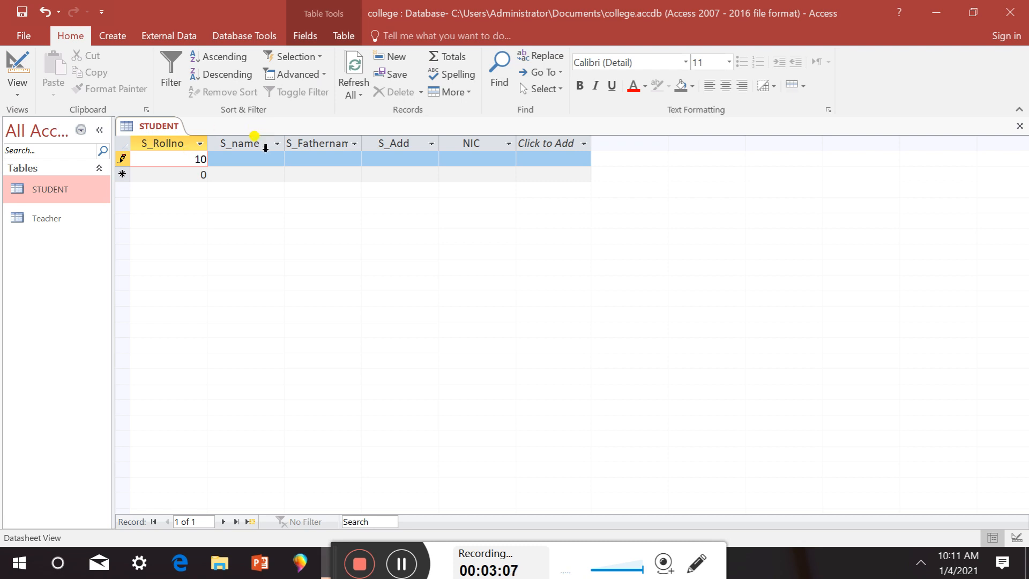
left_click(245, 159)
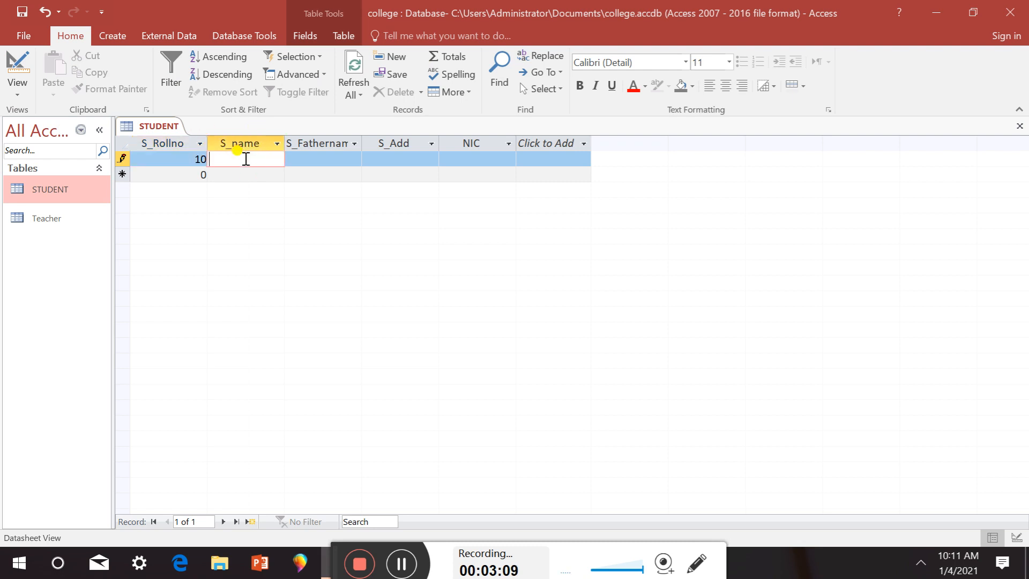
type("akber")
left_click(298, 161)
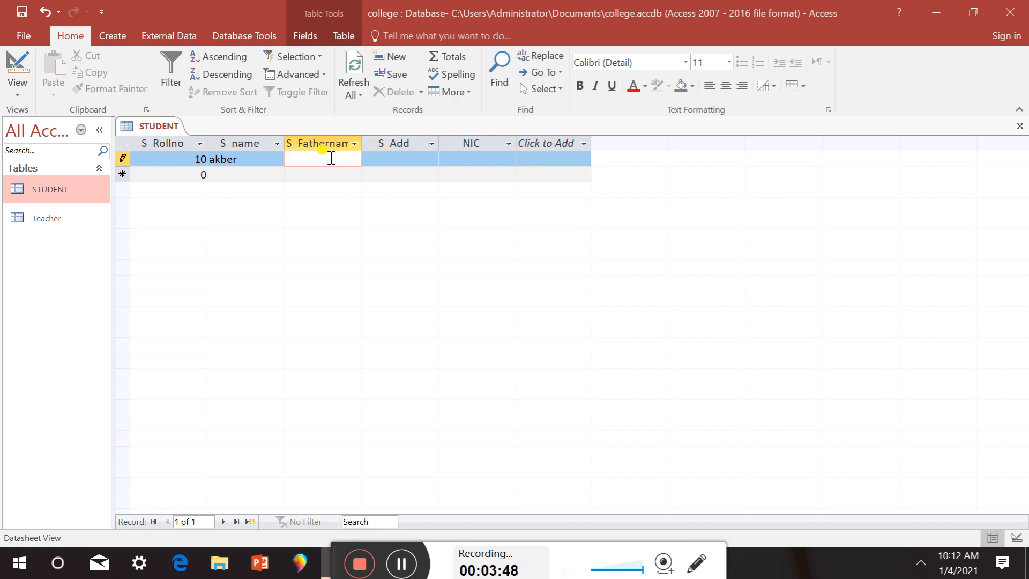
type("asad")
left_click(381, 160)
type("gujranwala")
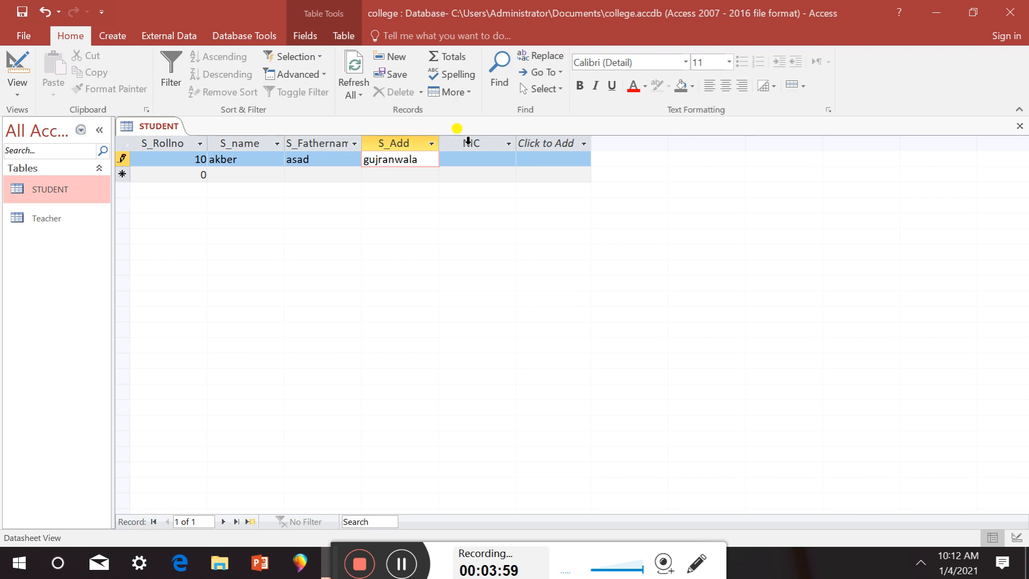
left_click(477, 159)
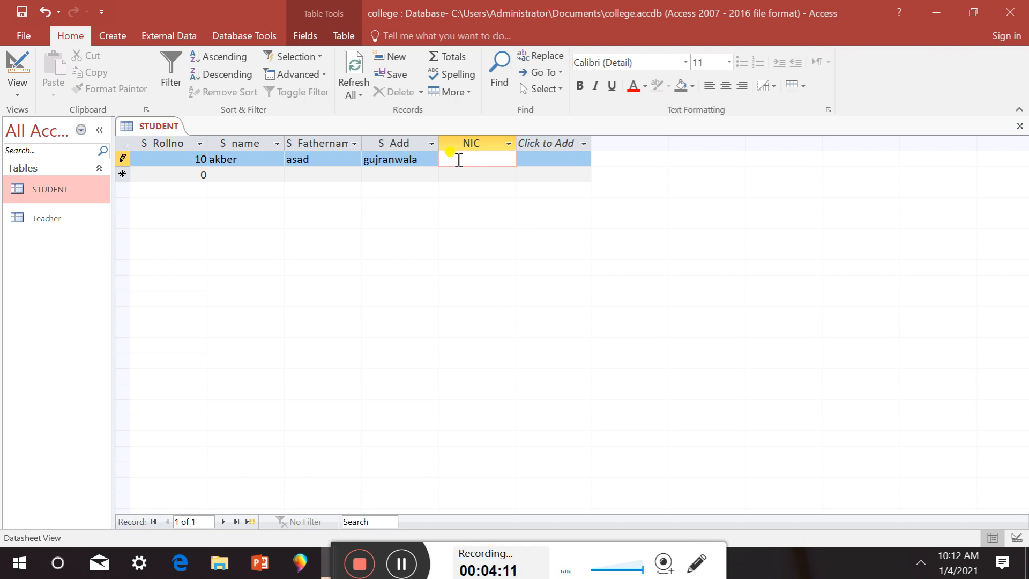
Start a second record with roll number 20 plus the student's name and father's name
left_click(231, 173)
left_click(199, 174)
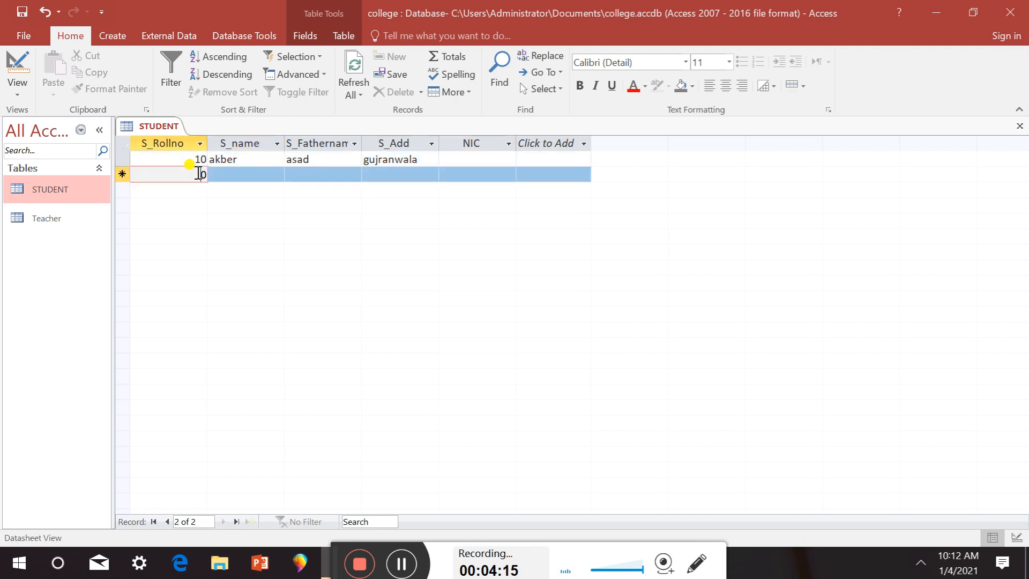
type("20")
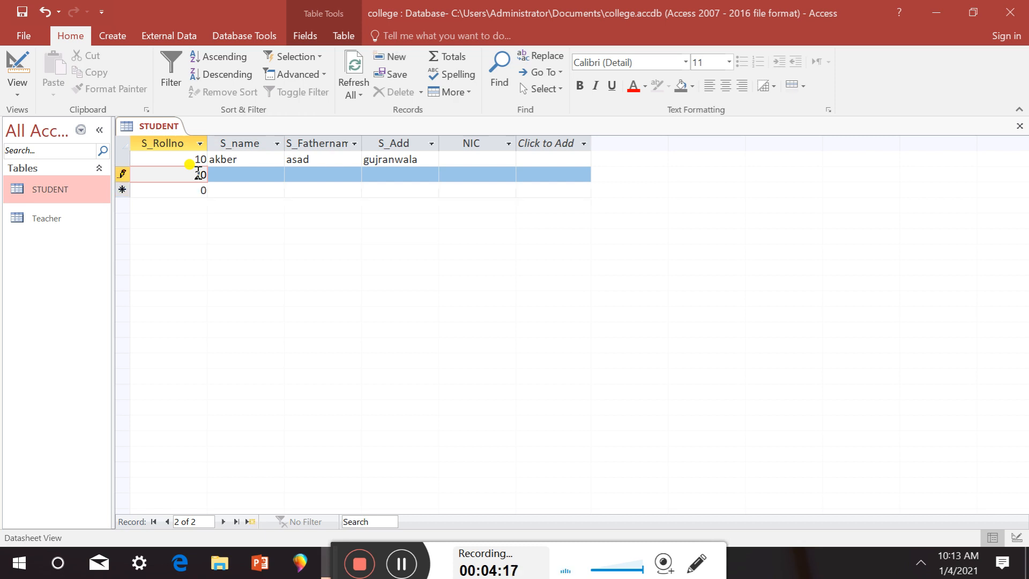
left_click(242, 171)
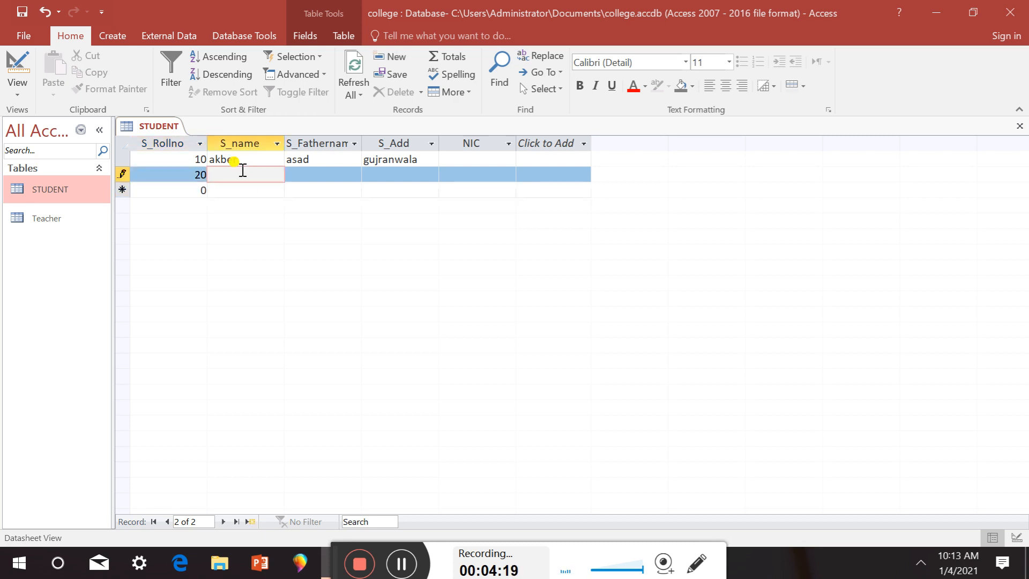
type("ali")
left_click(305, 176)
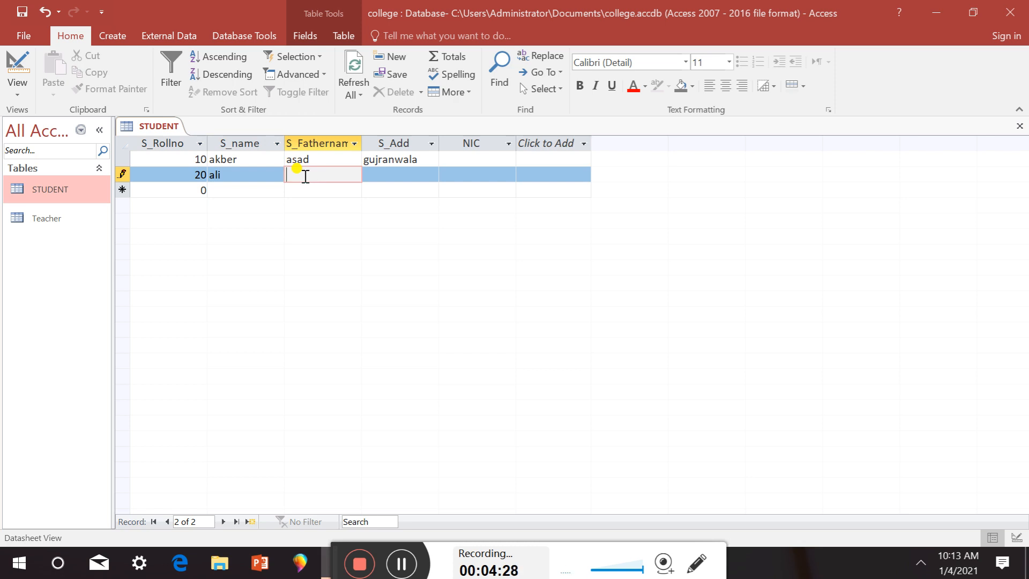
type("saad")
left_click(372, 177)
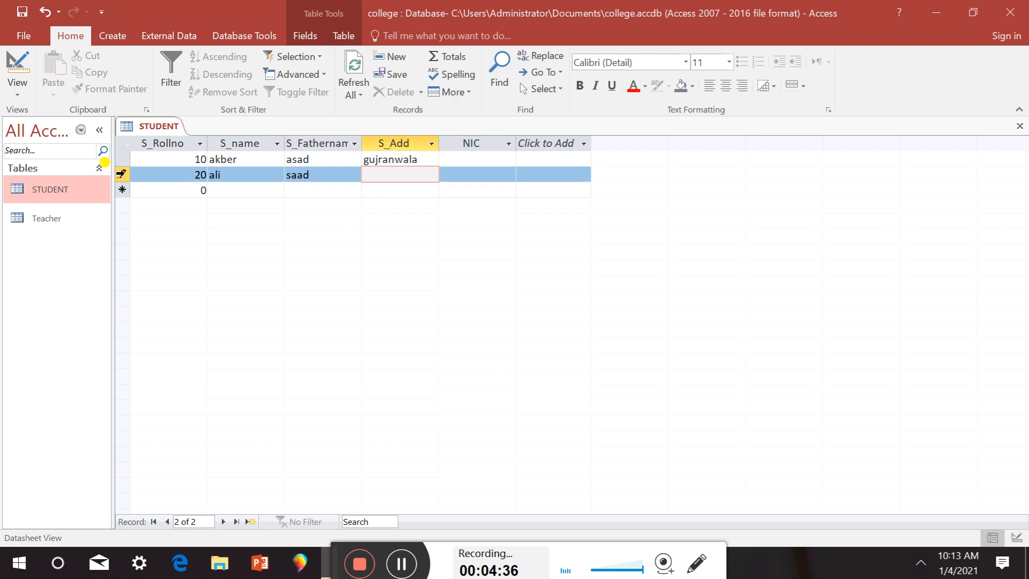
Delete the whole record 20 and confirm the deletion
left_click(121, 173)
key("Delete")
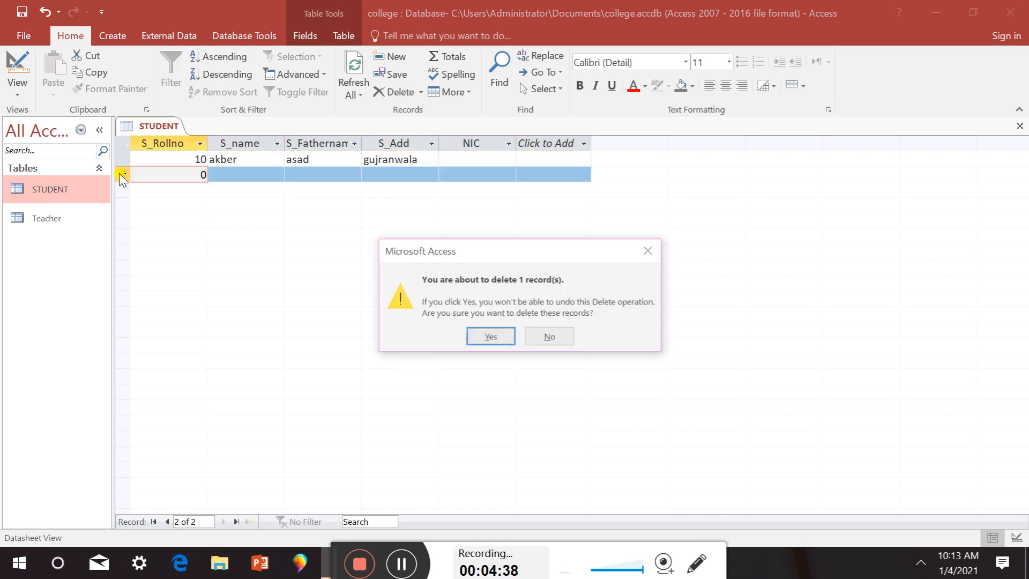
left_click(489, 337)
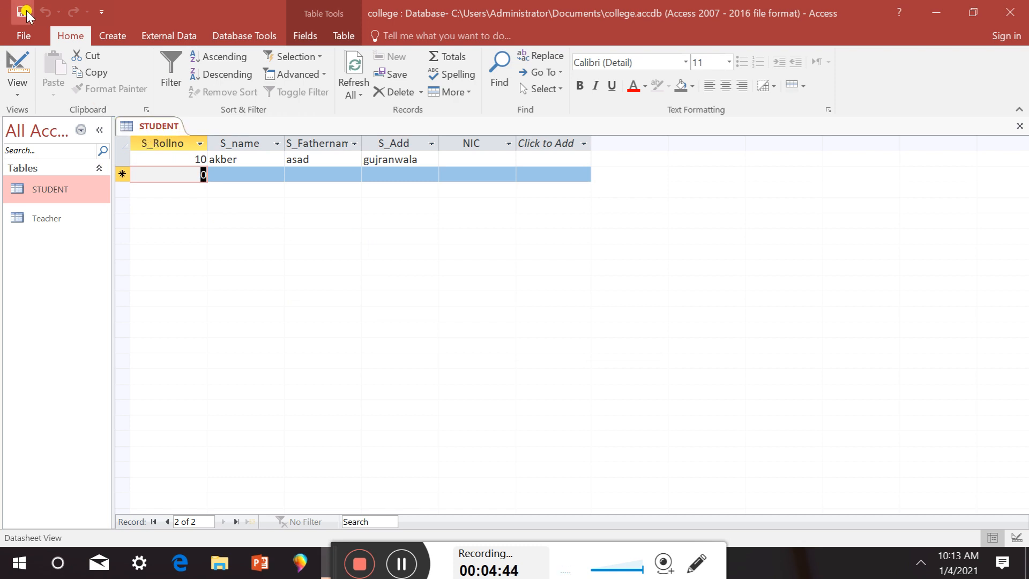
In Design view, set the NIC field's Required property to Yes
left_click(18, 87)
left_click(82, 155)
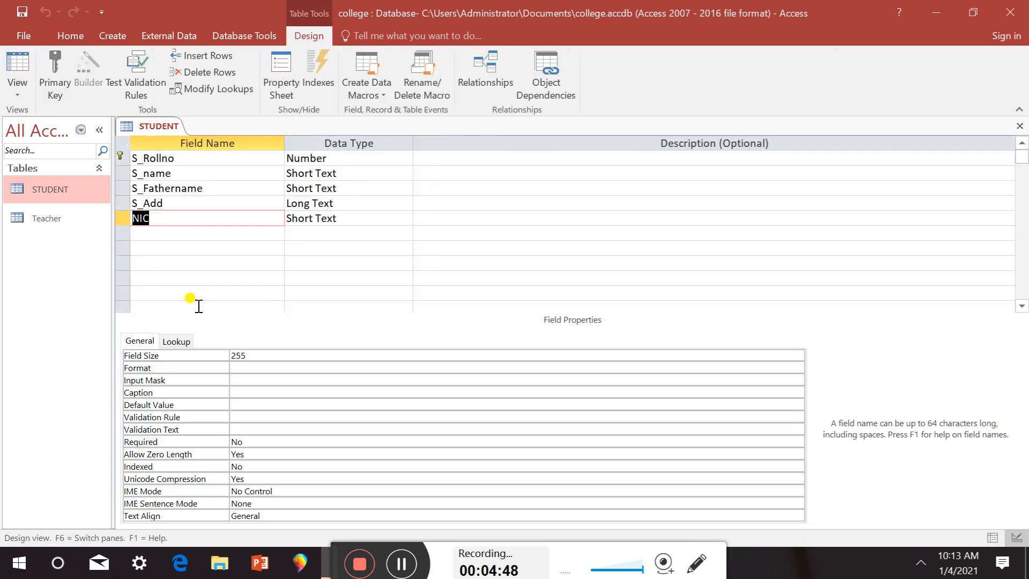
left_click(211, 215)
left_click(260, 441)
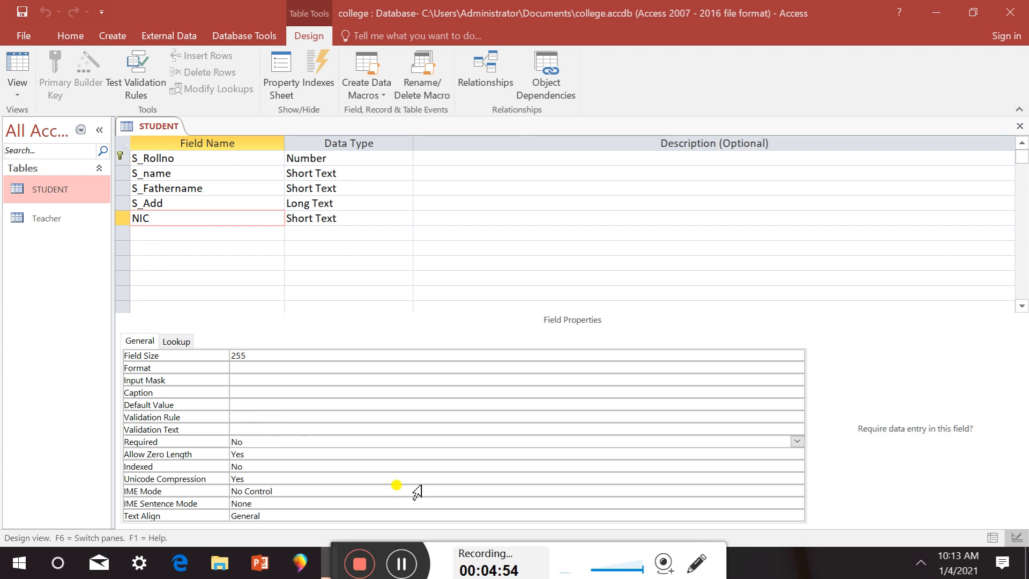
left_click(797, 442)
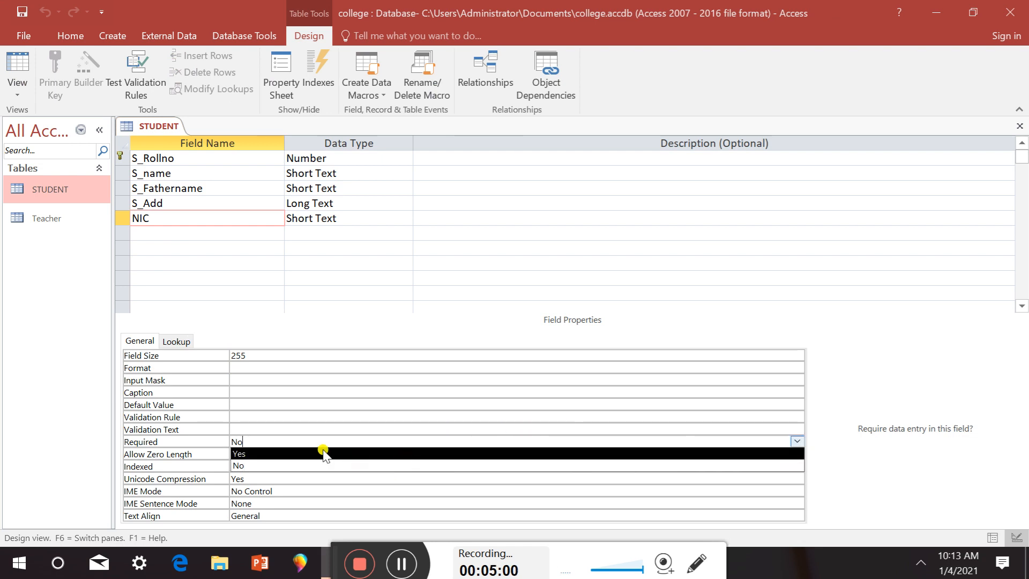
left_click(259, 454)
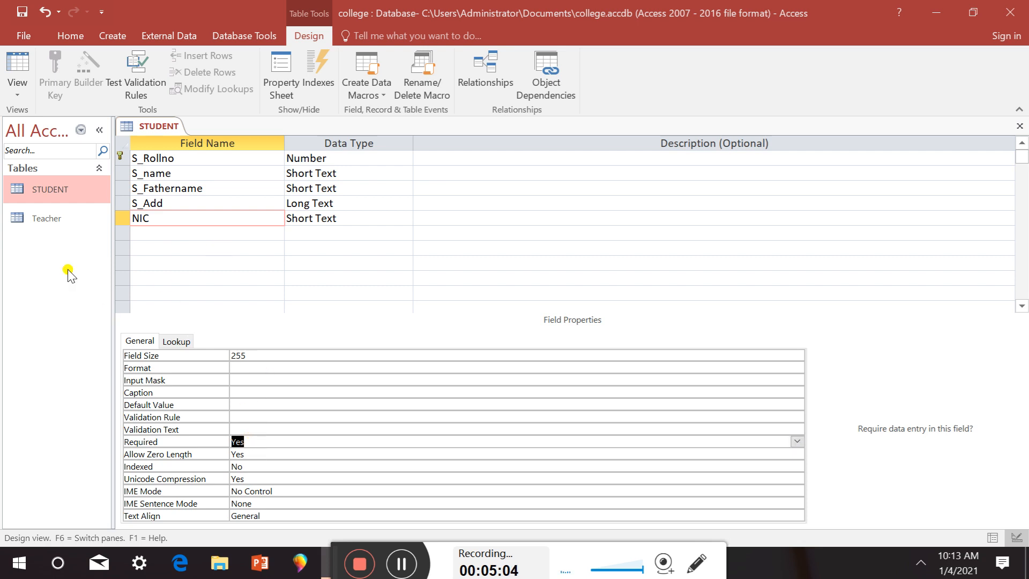
Save the design, testing existing data and keeping the Required rule anyway
left_click(21, 11)
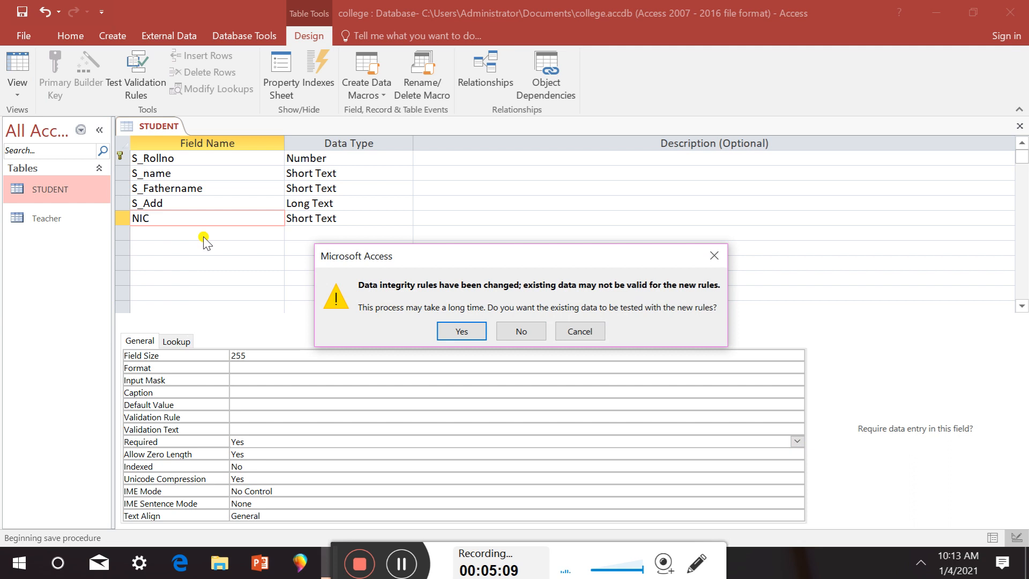
left_click(460, 336)
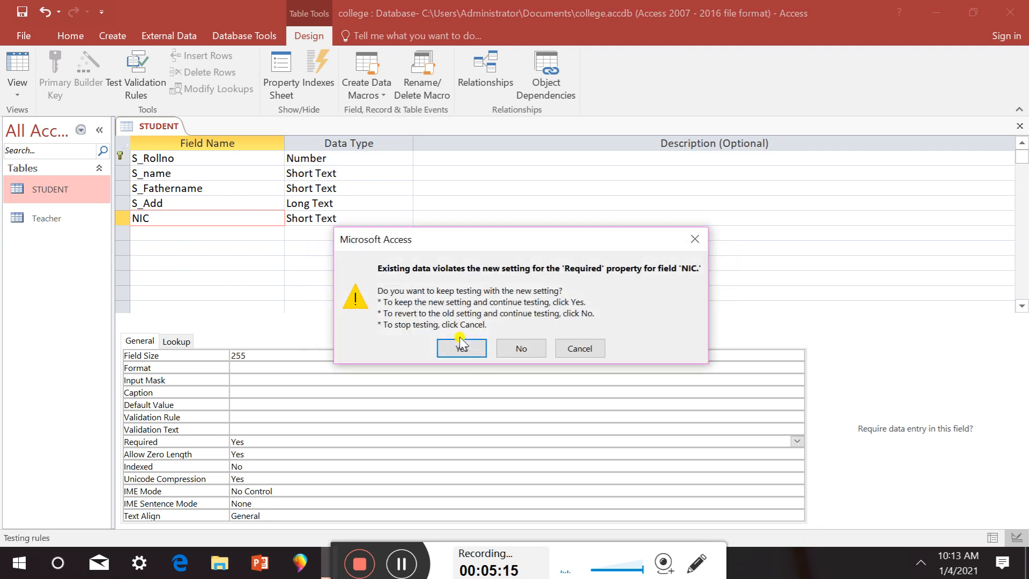
left_click(461, 348)
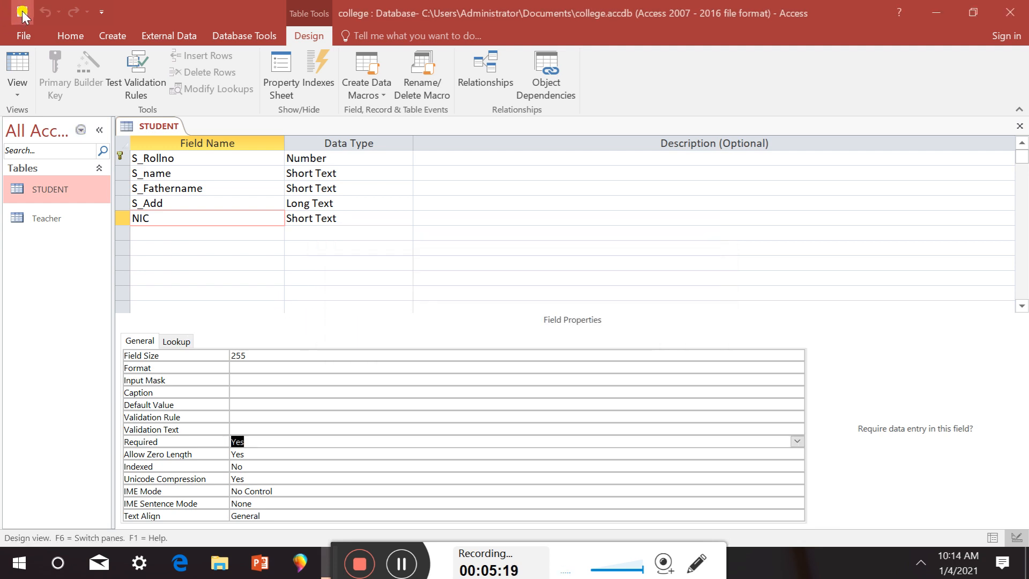
Return to Datasheet view and check record 10's cells, including its empty NIC
left_click(18, 85)
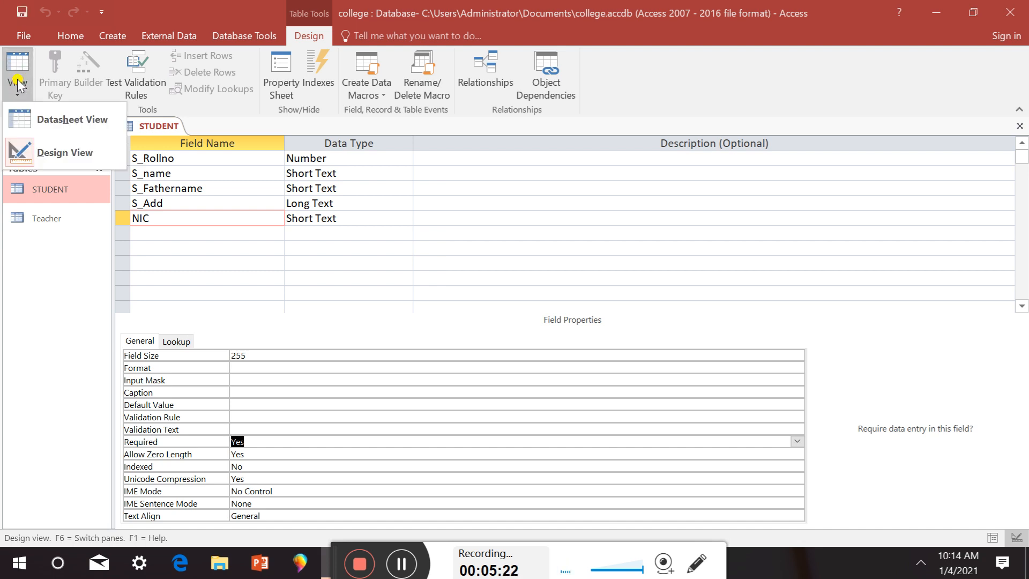
left_click(53, 124)
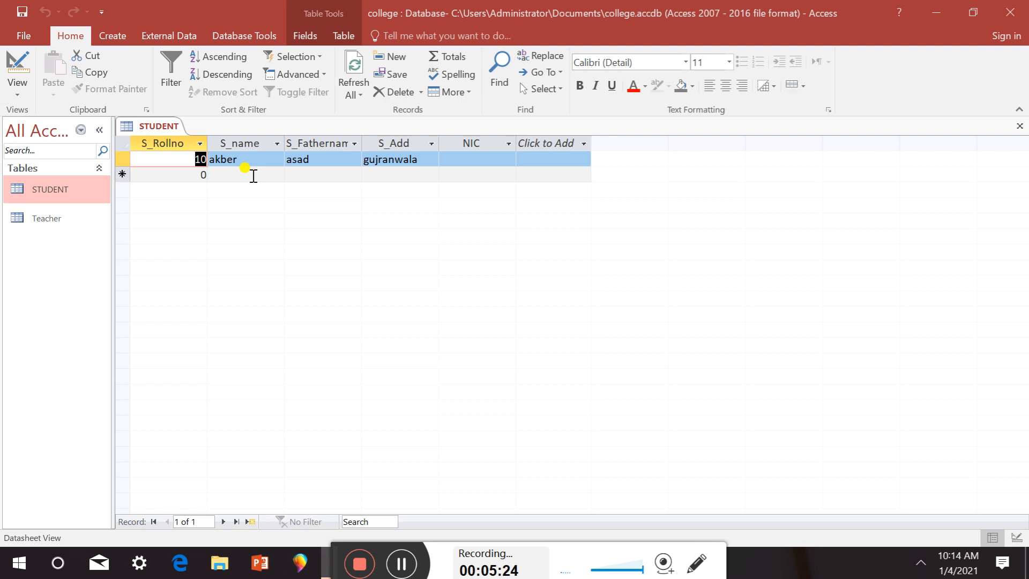
left_click(248, 159)
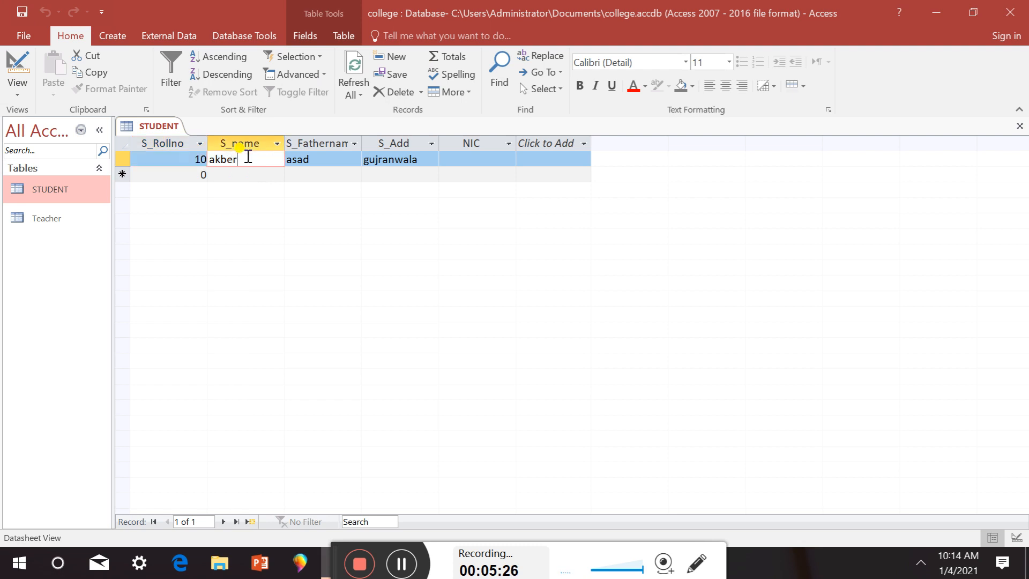
left_click(316, 161)
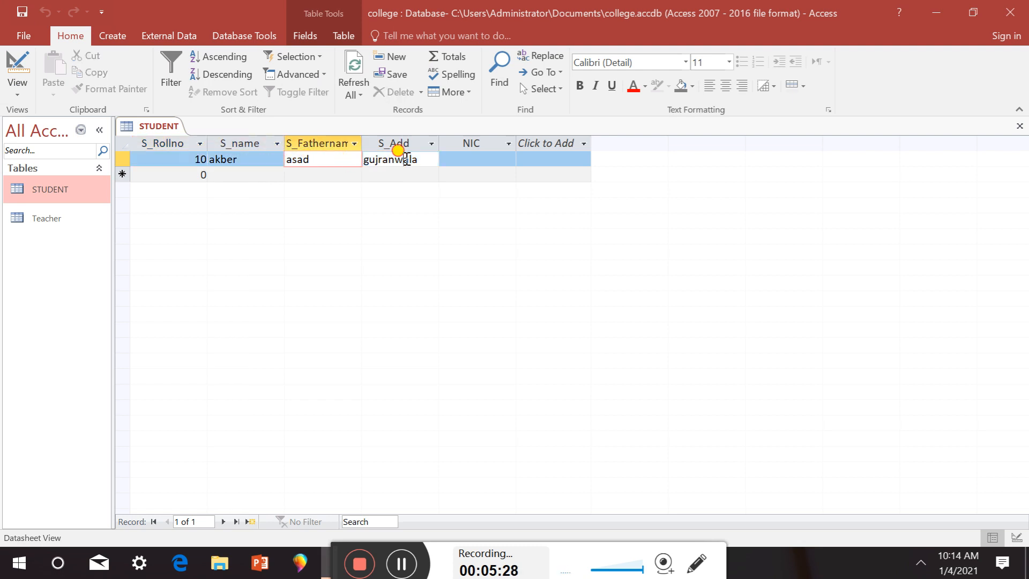
left_click(428, 161)
left_click(451, 161)
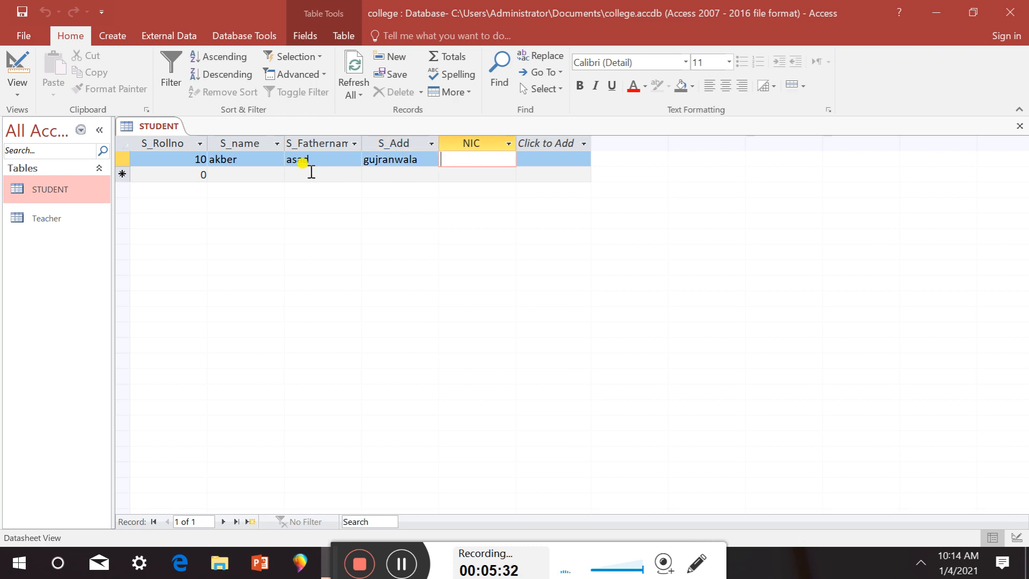
Enter student 20 with name, father's name and address lahore, leaving NIC blank
left_click(194, 172)
type("20")
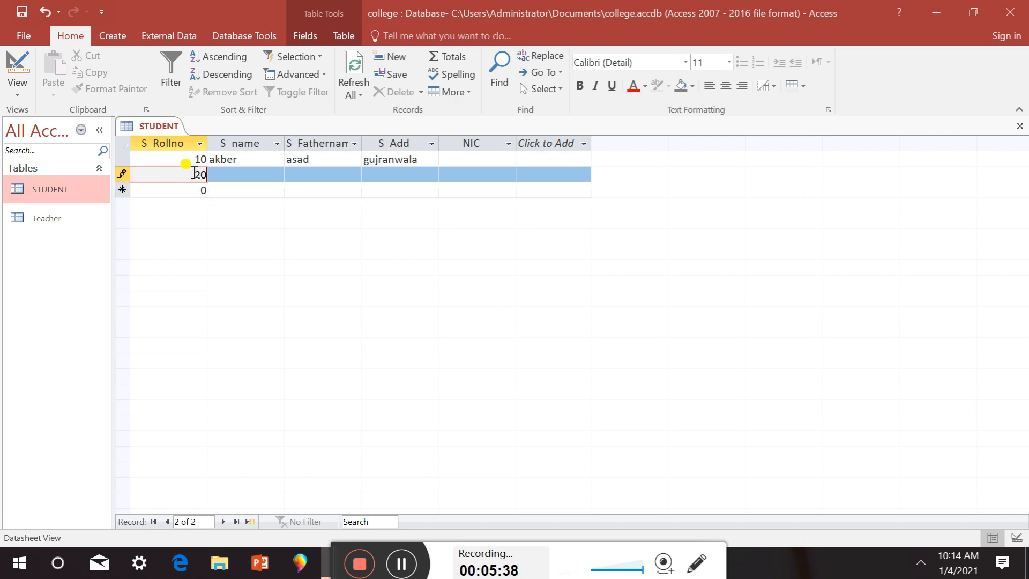
left_click(246, 174)
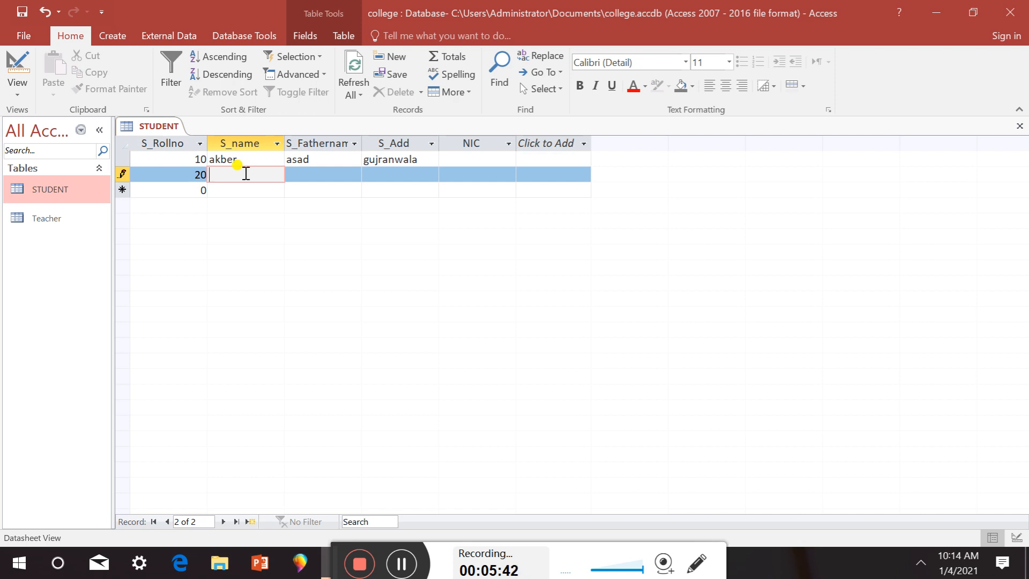
type("usman")
left_click(300, 174)
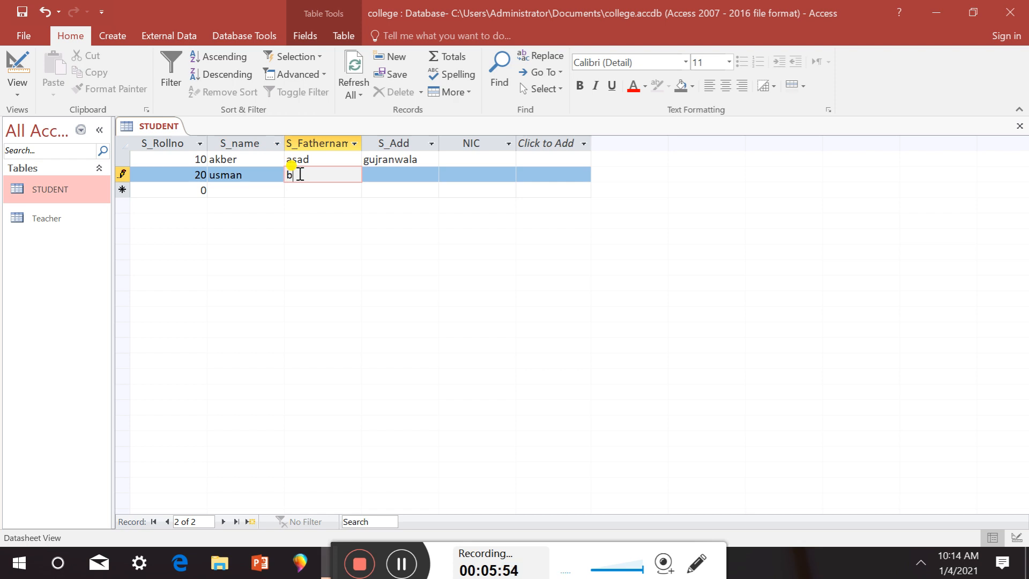
type("al")
left_click(379, 179)
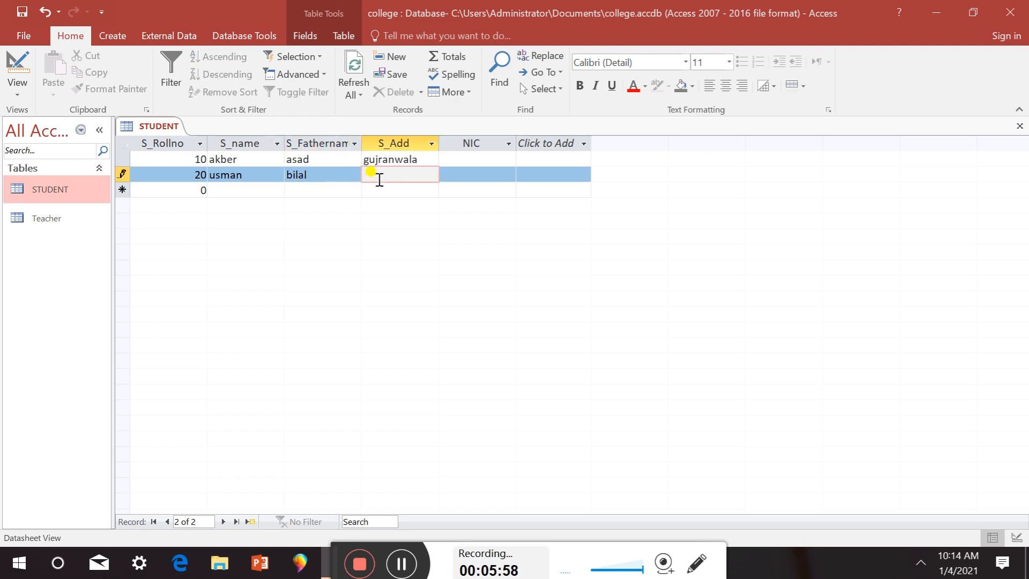
type("lahore")
left_click(486, 172)
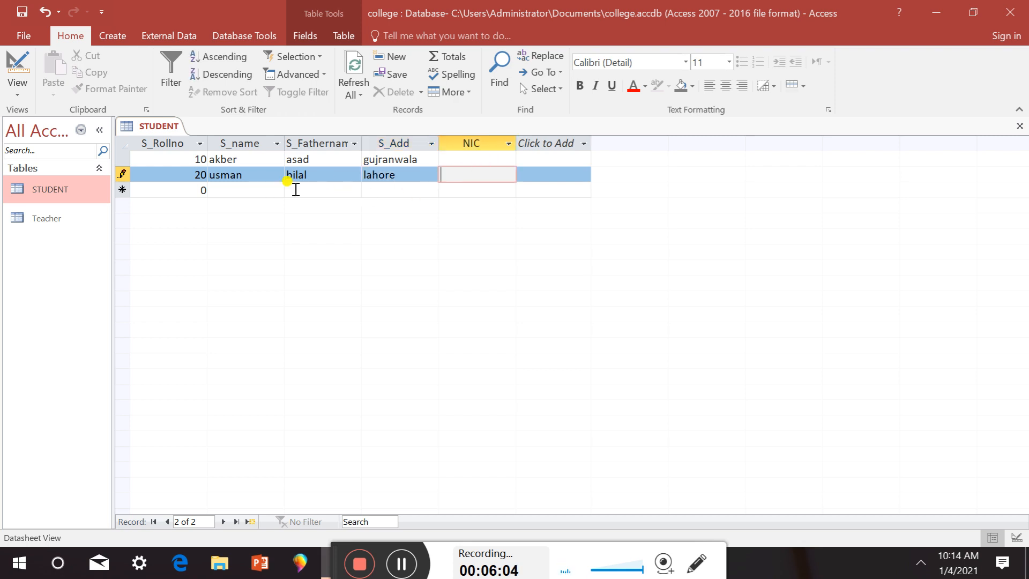
left_click(193, 192)
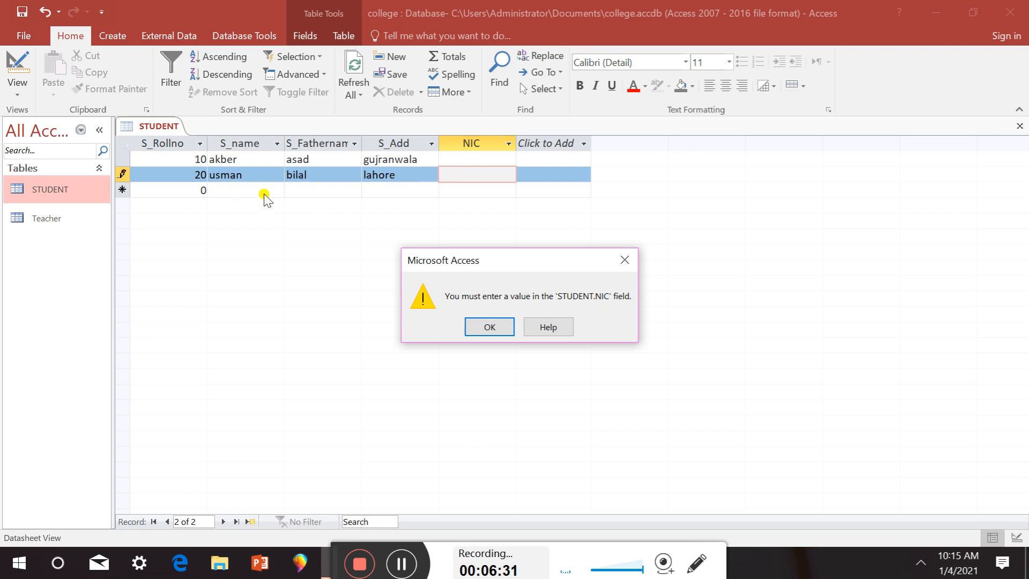
Dismiss the warning, give record 20 an NIC value, save it, and start record 30
left_click(489, 326)
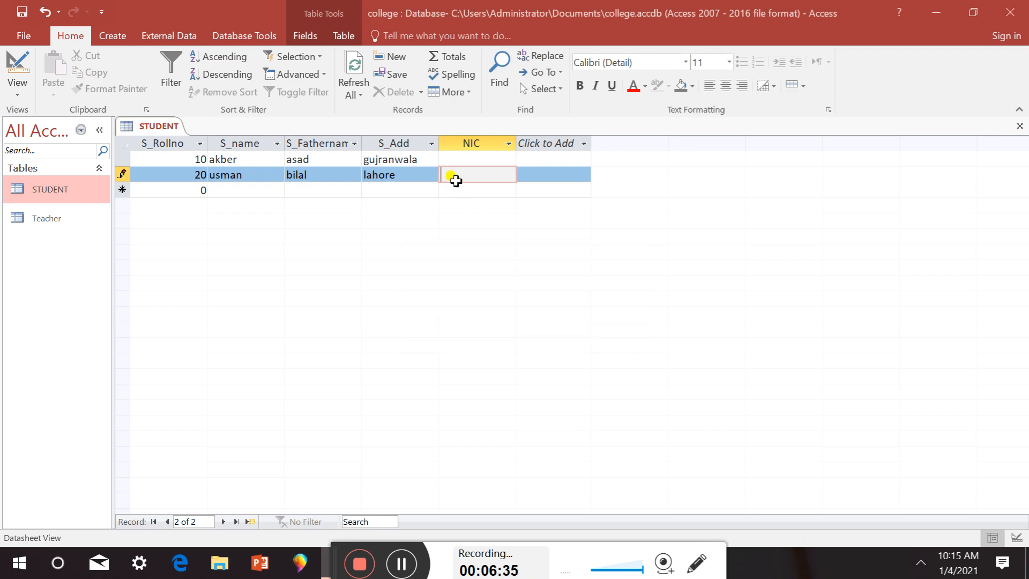
type("1234")
left_click(21, 12)
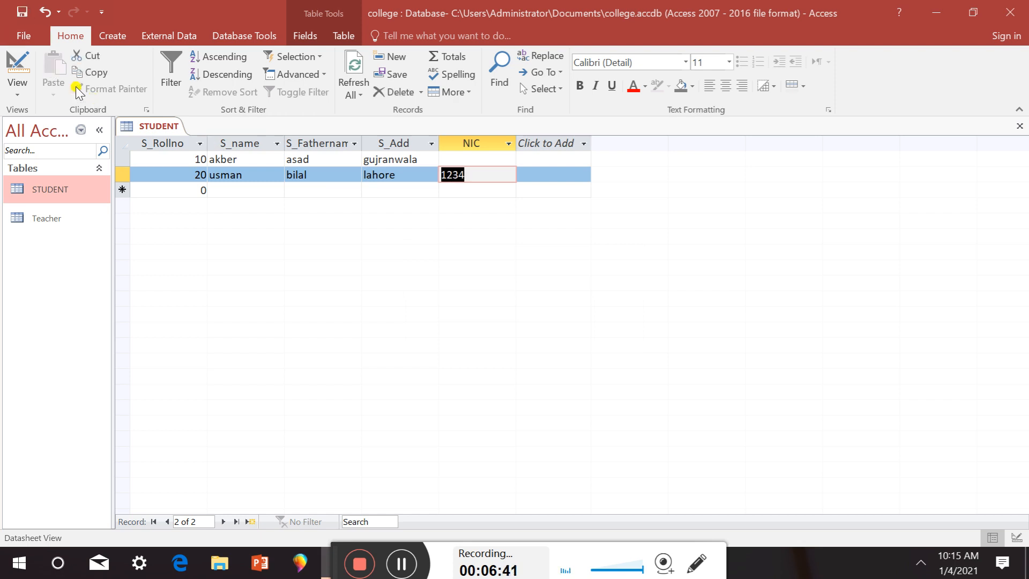
left_click(194, 191)
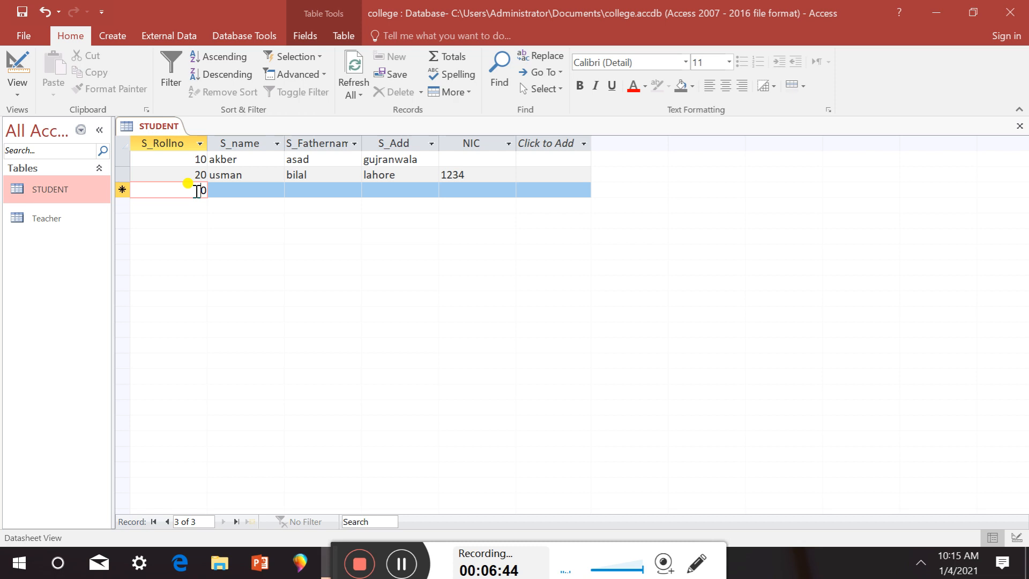
type("3")
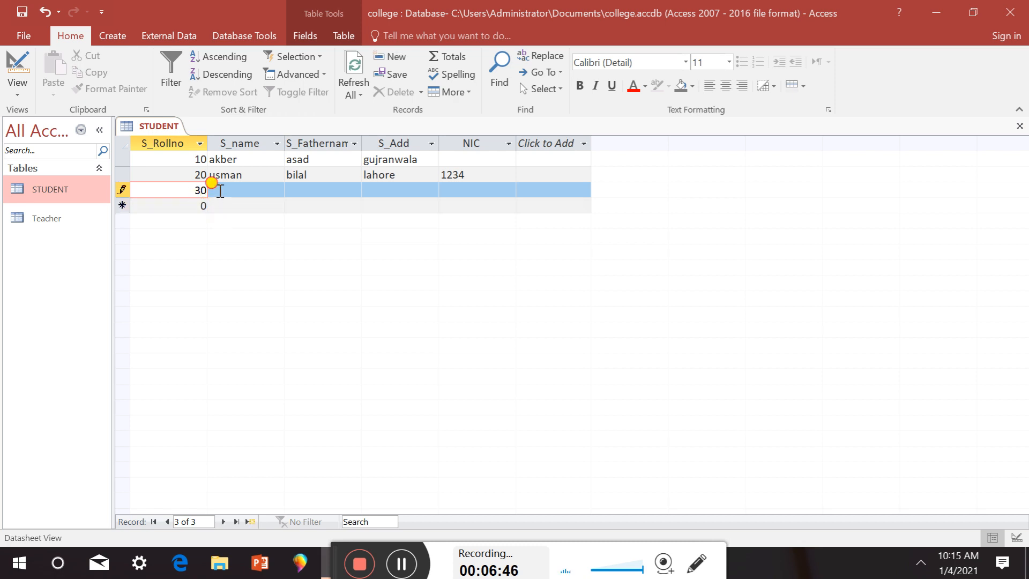
left_click(220, 191)
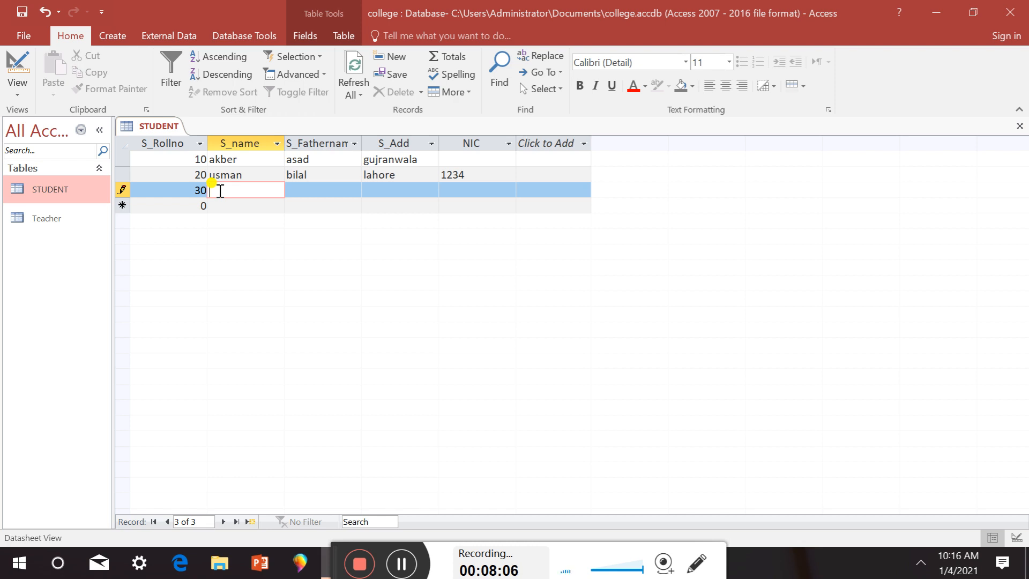
Dismiss the NIC-required warnings raised when leaving the incomplete record 30
left_click(117, 175)
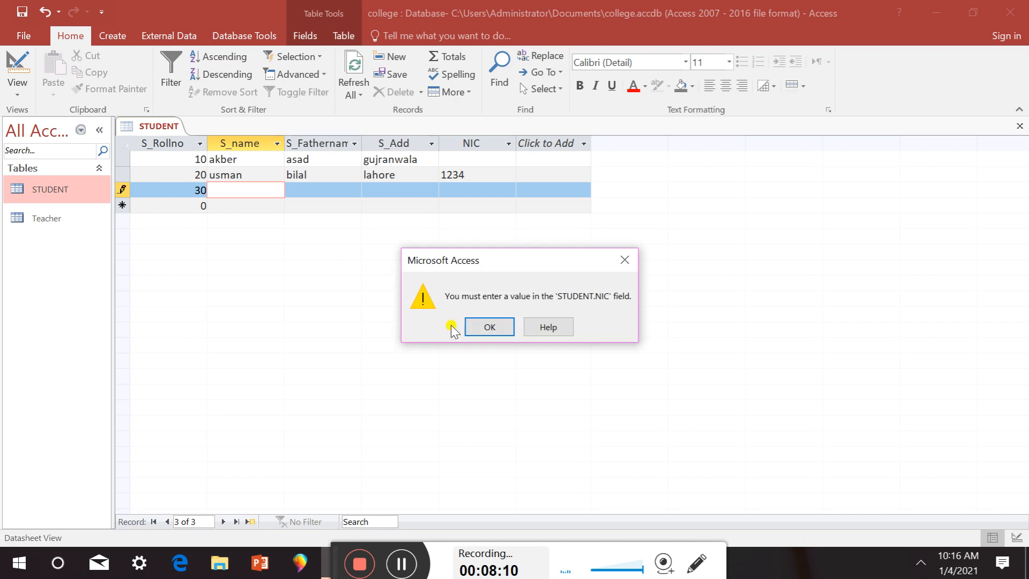
left_click(487, 332)
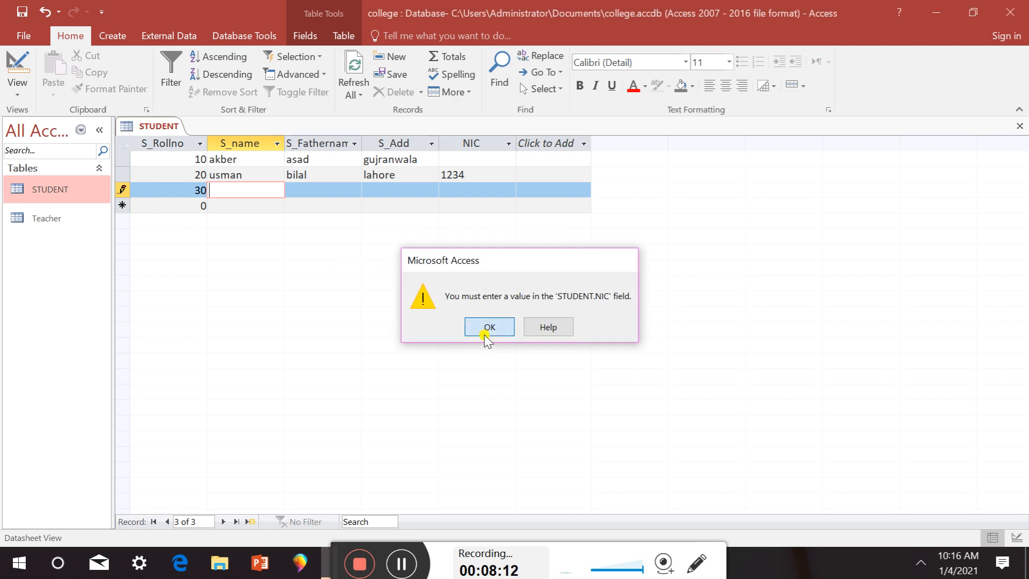
left_click(359, 177)
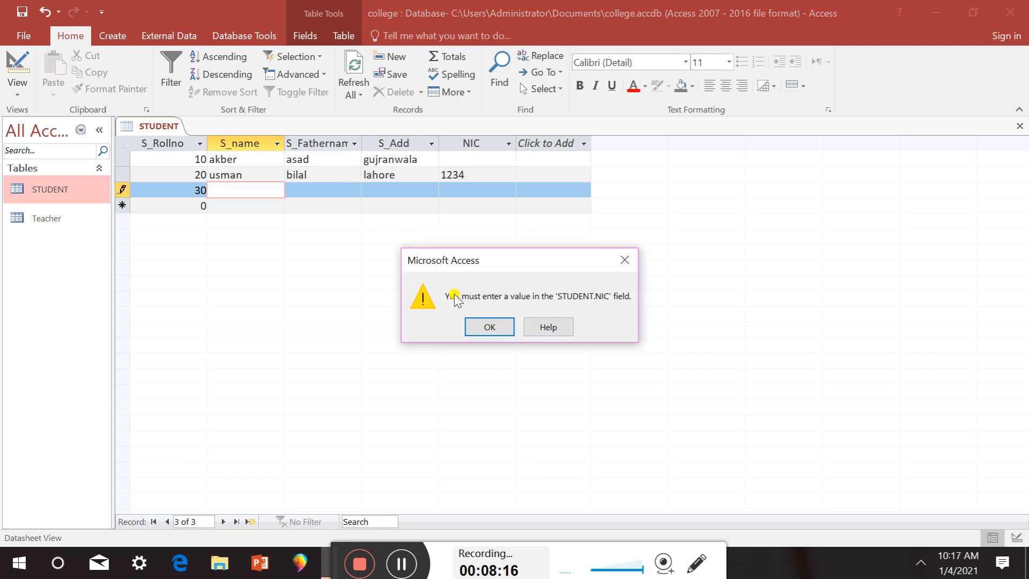
left_click(492, 324)
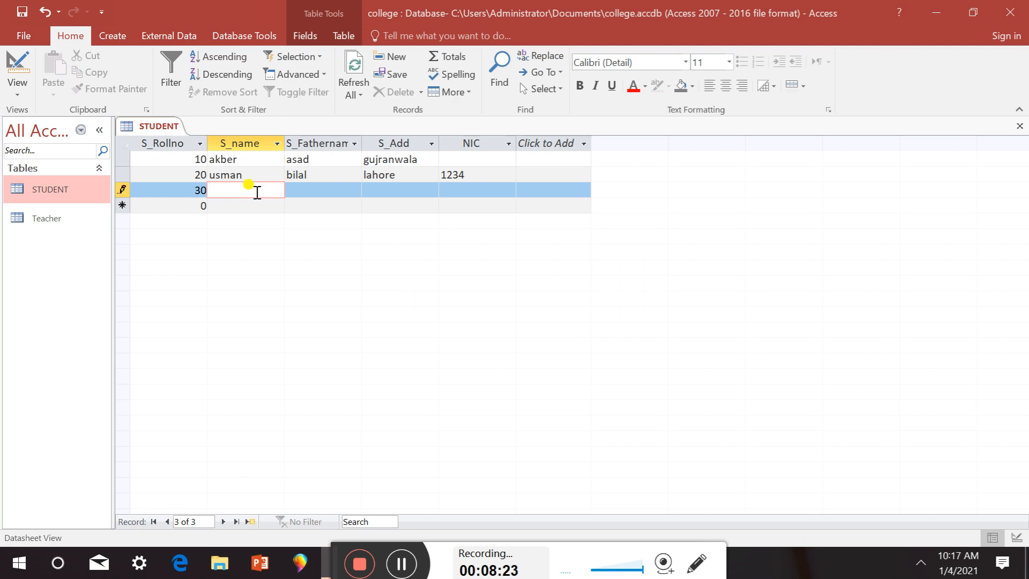
Fill record 30's name, father's name, address multan and NIC, then save it
type("ali")
left_click(306, 187)
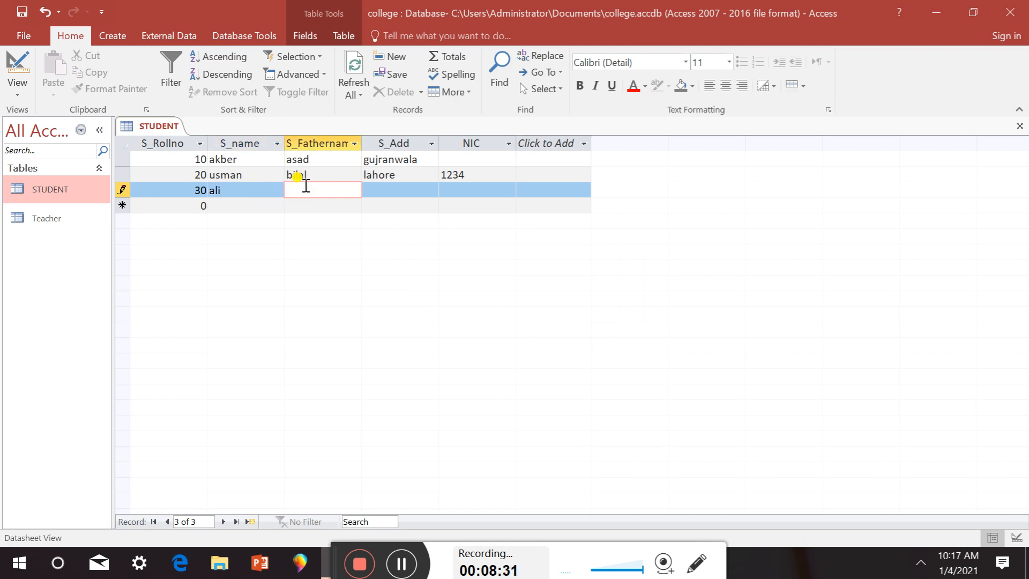
type("salman")
left_click(401, 193)
type("mul")
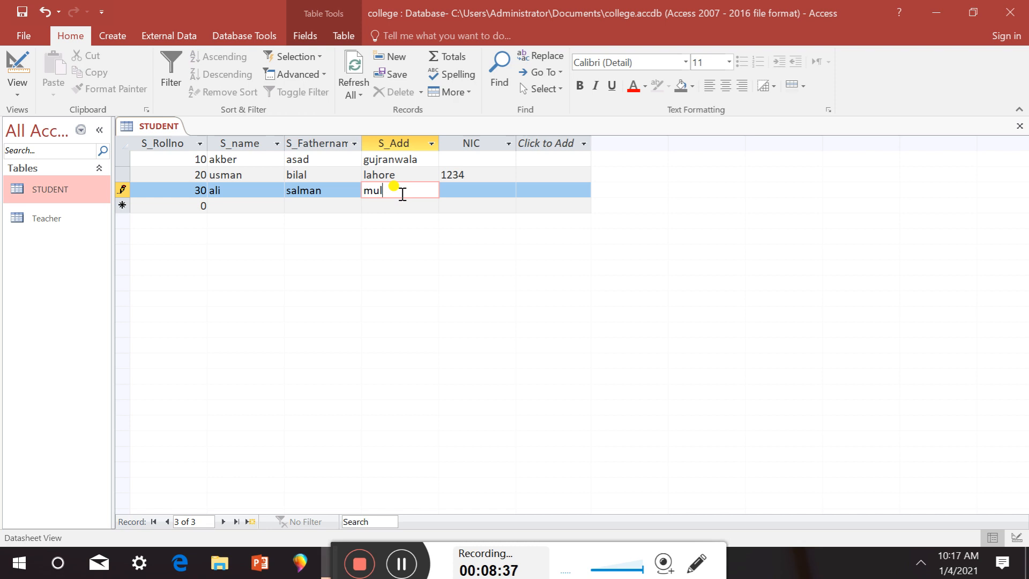
type("tan")
left_click(453, 192)
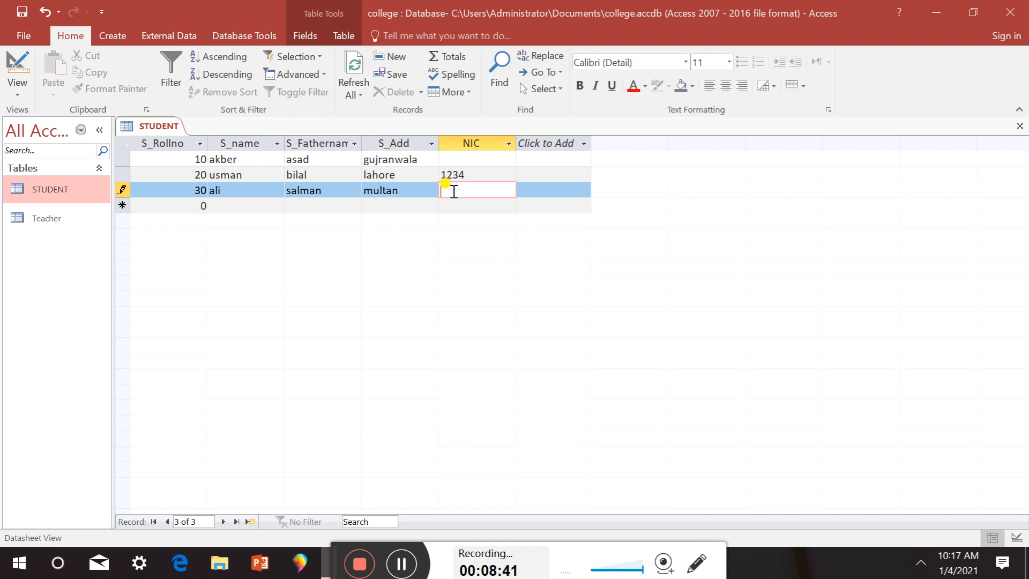
type("23456")
left_click(25, 11)
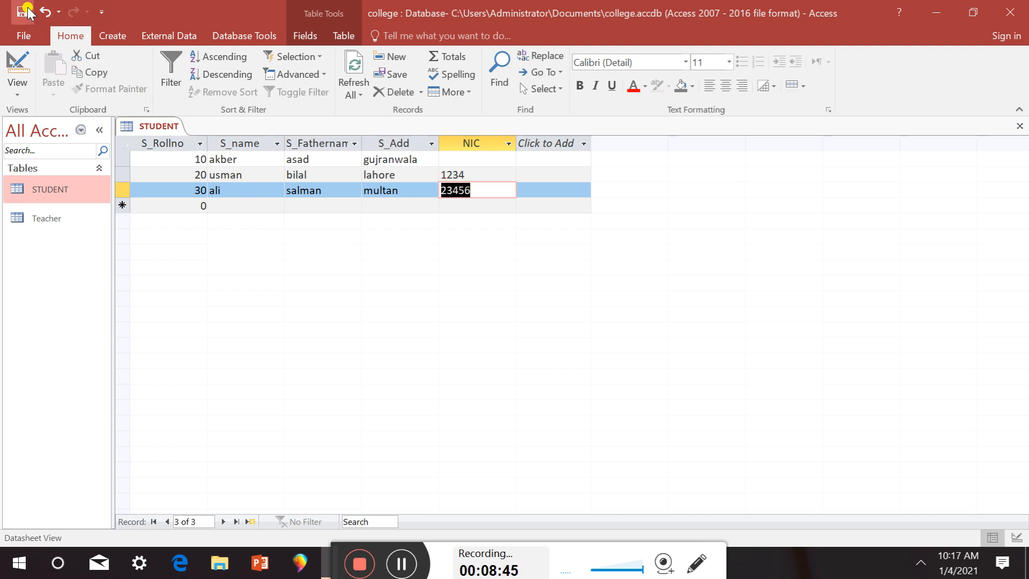
In Design view, delete the NIC field row and confirm the permanent deletion
left_click(20, 80)
left_click(69, 155)
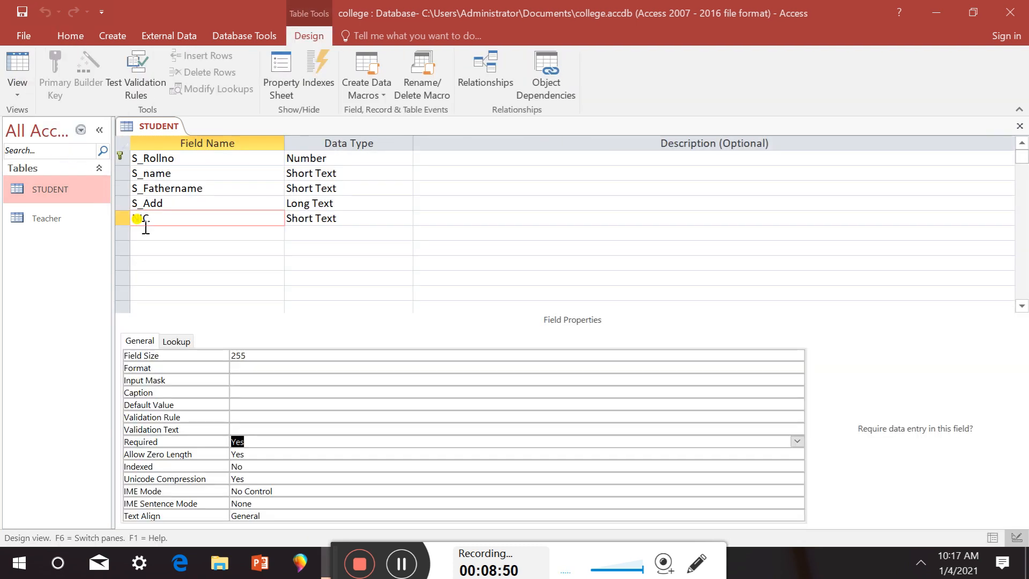
left_click(122, 220)
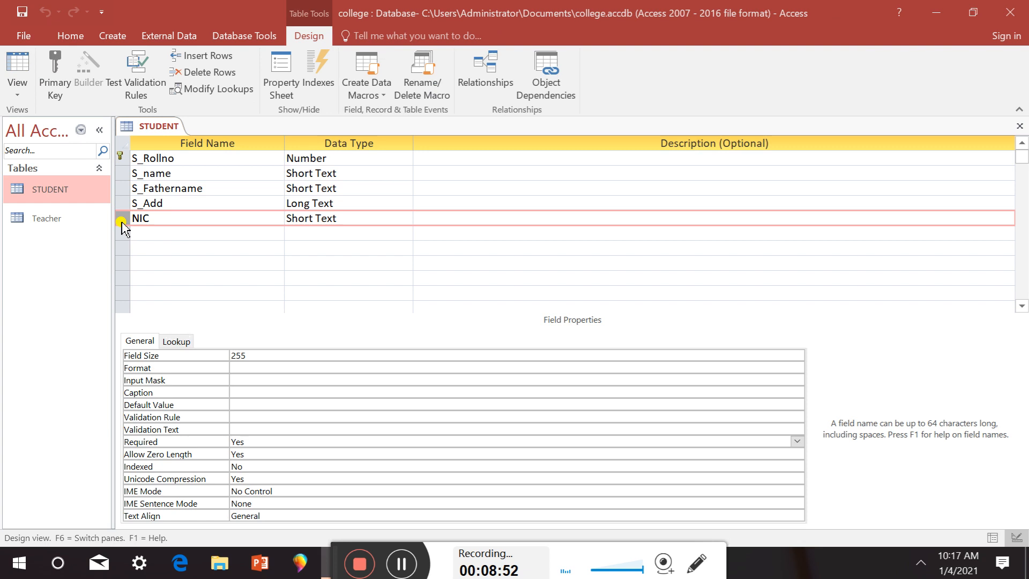
key("Delete")
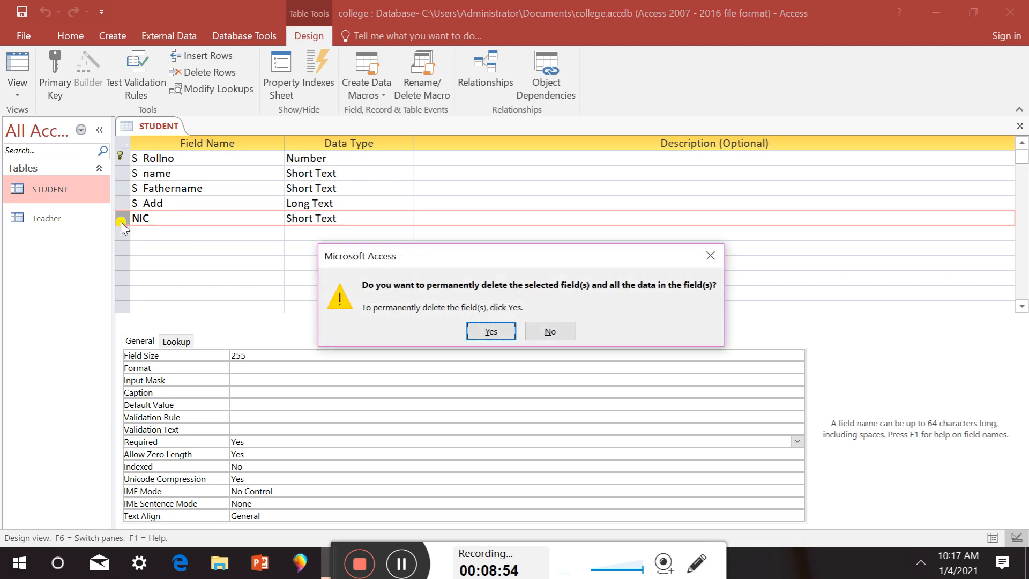
left_click(488, 329)
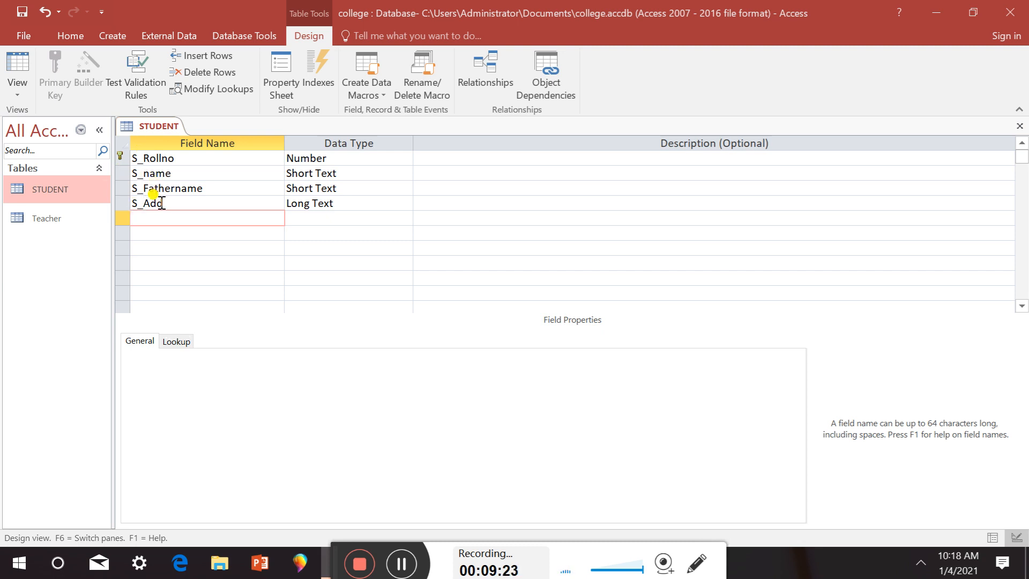
Set S_name's Indexed property to Yes (No Duplicates) and save the STUDENT design
left_click(163, 175)
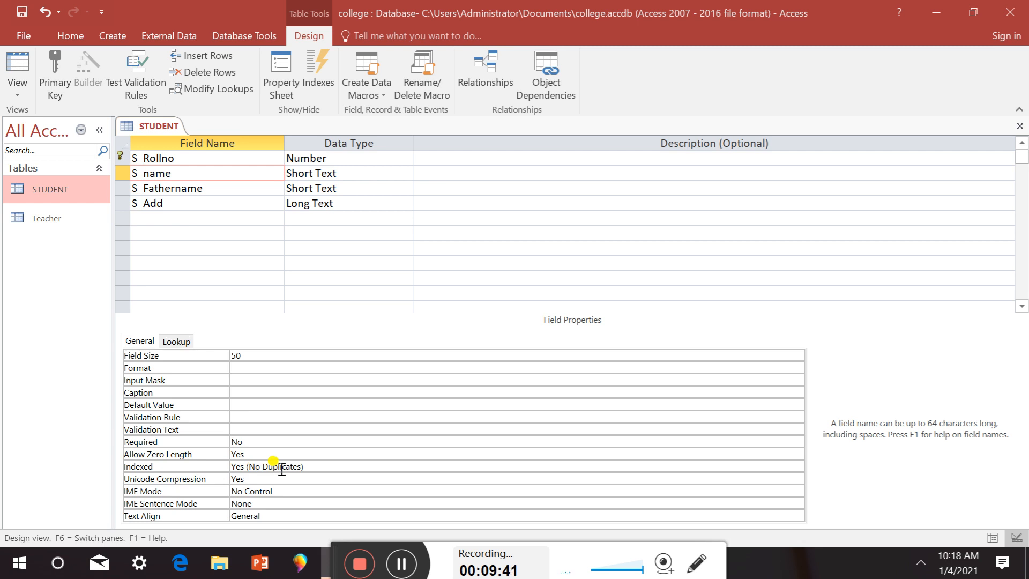
left_click(311, 468)
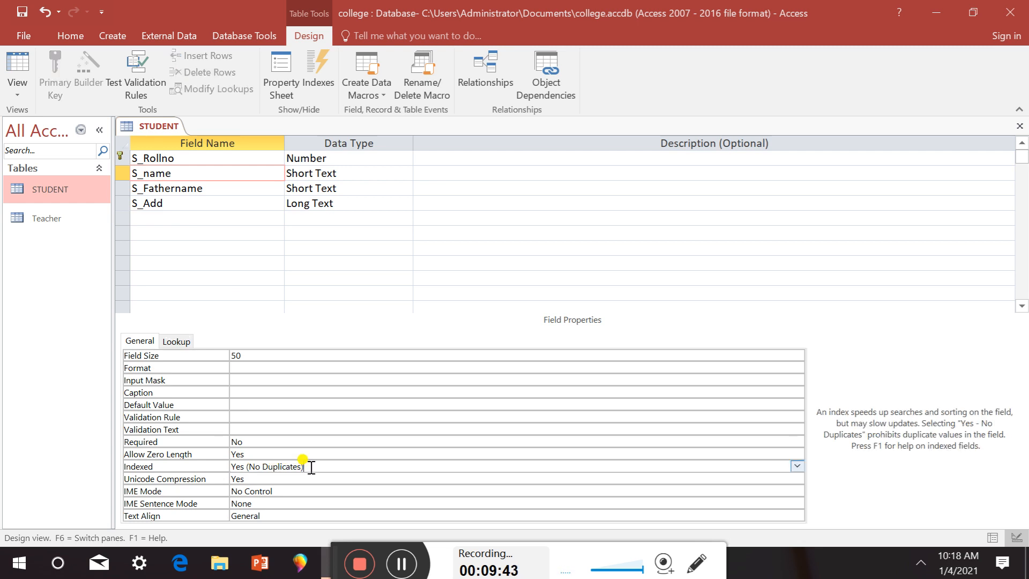
left_click(797, 466)
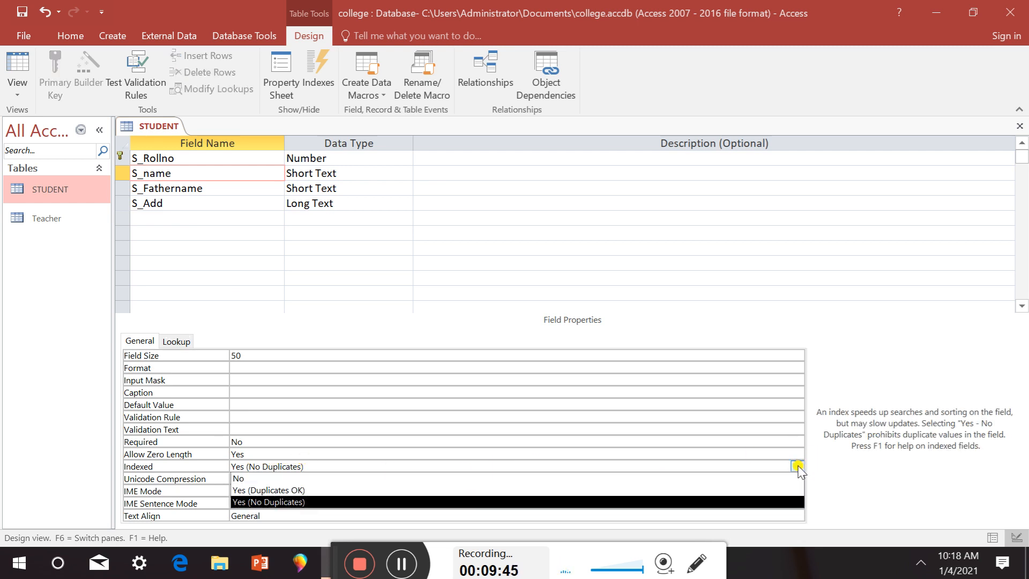
left_click(353, 479)
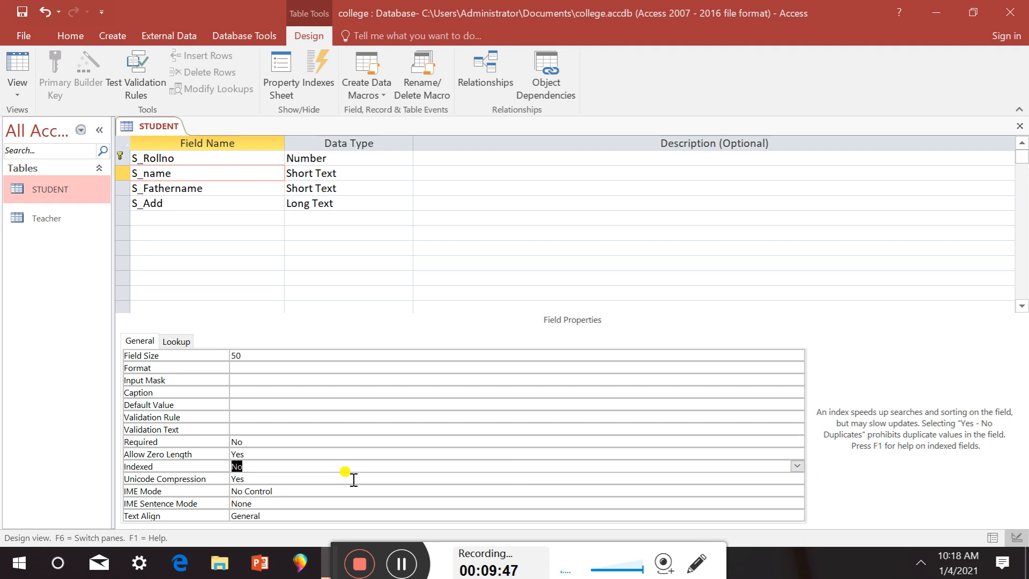
left_click(269, 466)
left_click(796, 465)
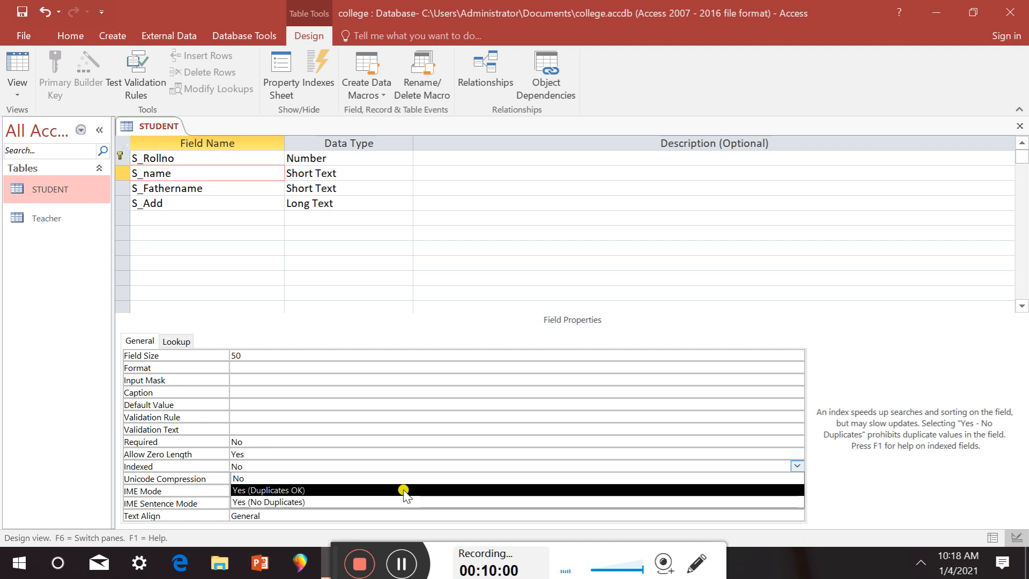
left_click(366, 502)
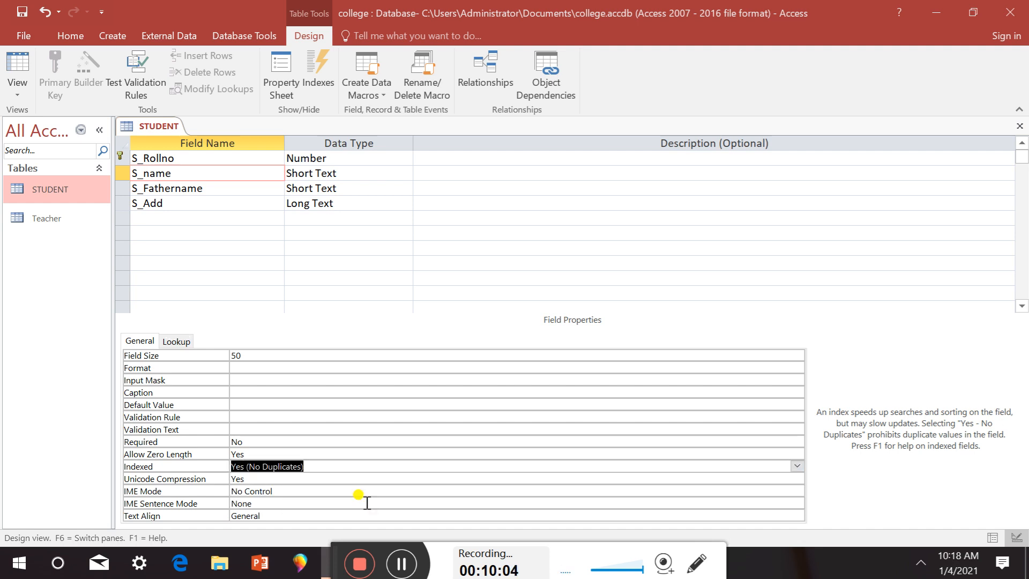
left_click(24, 12)
left_click(17, 66)
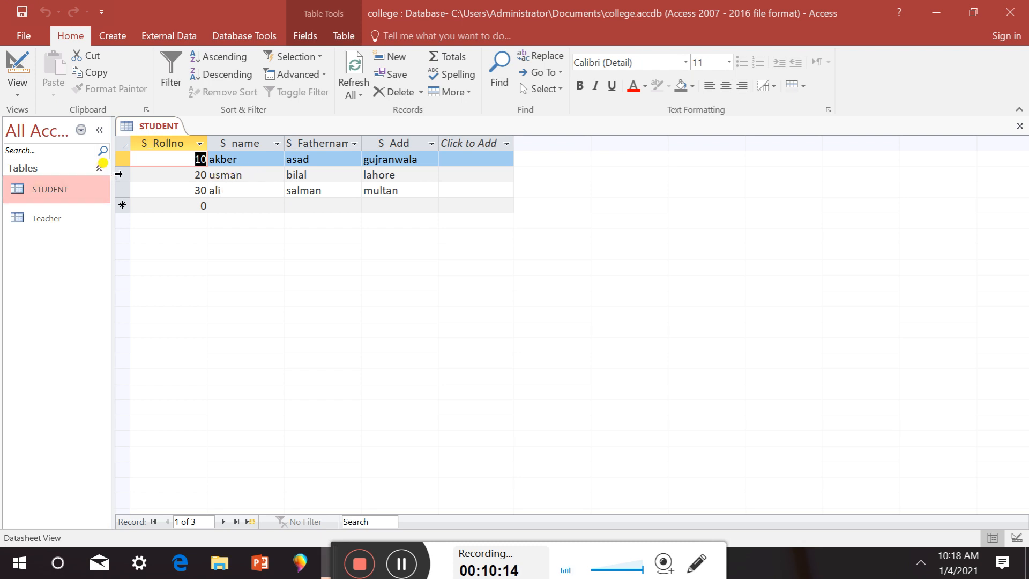
Delete the 20 usman and 30 ali records, confirming each deletion, leaving only 10 akber
key("Down")
key("Delete")
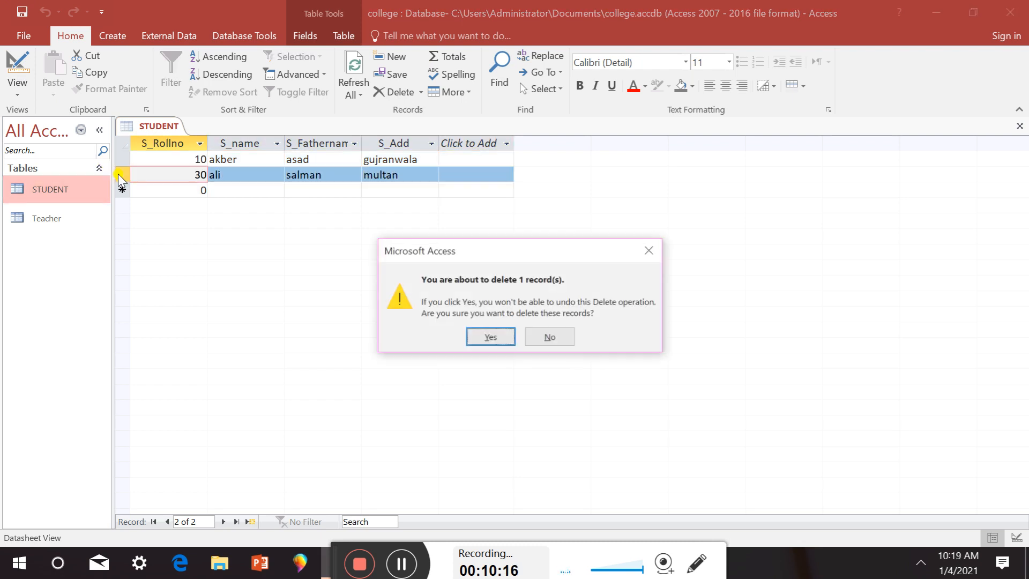
left_click(490, 337)
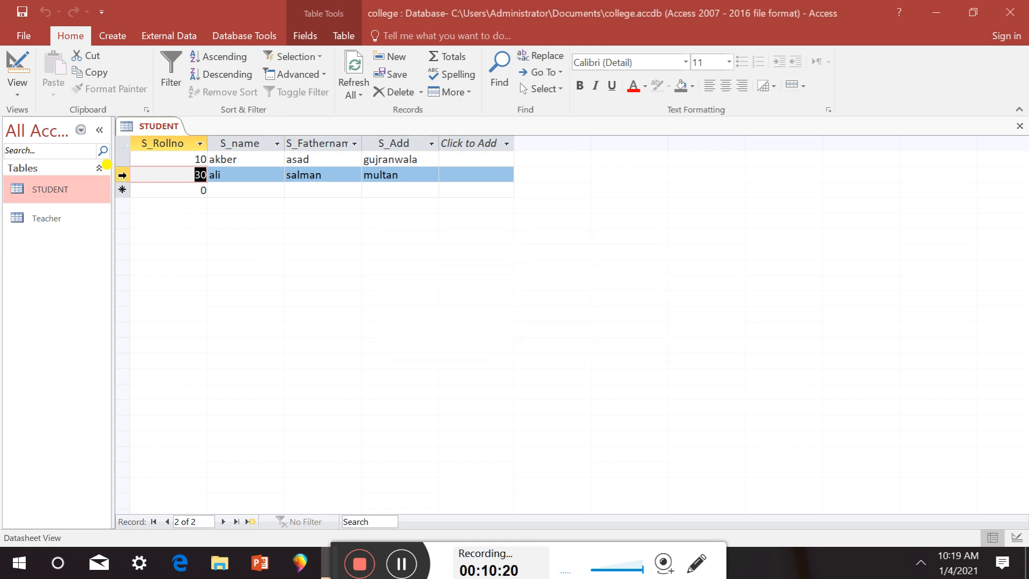
key("shift+space")
key("Delete")
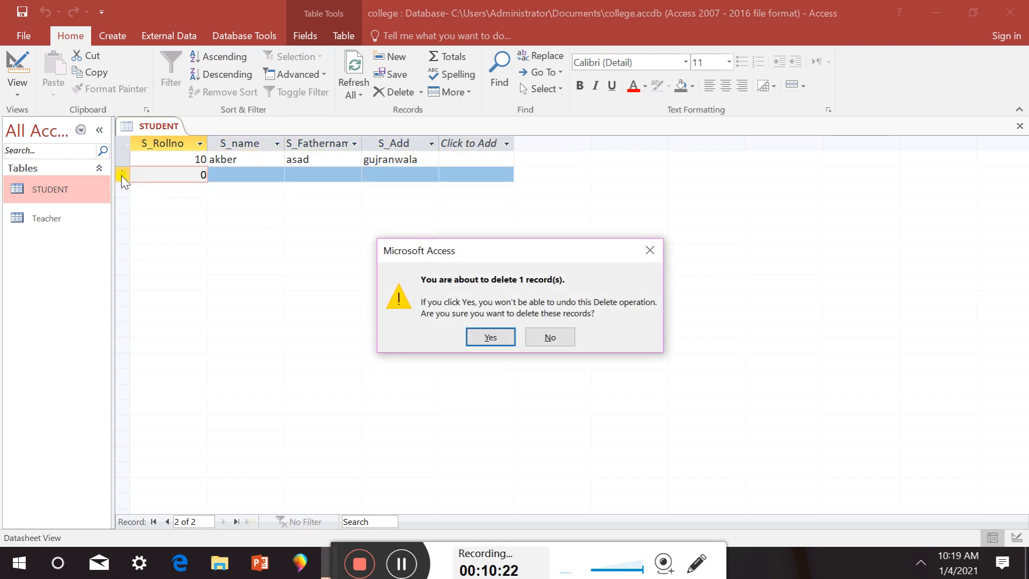
left_click(491, 337)
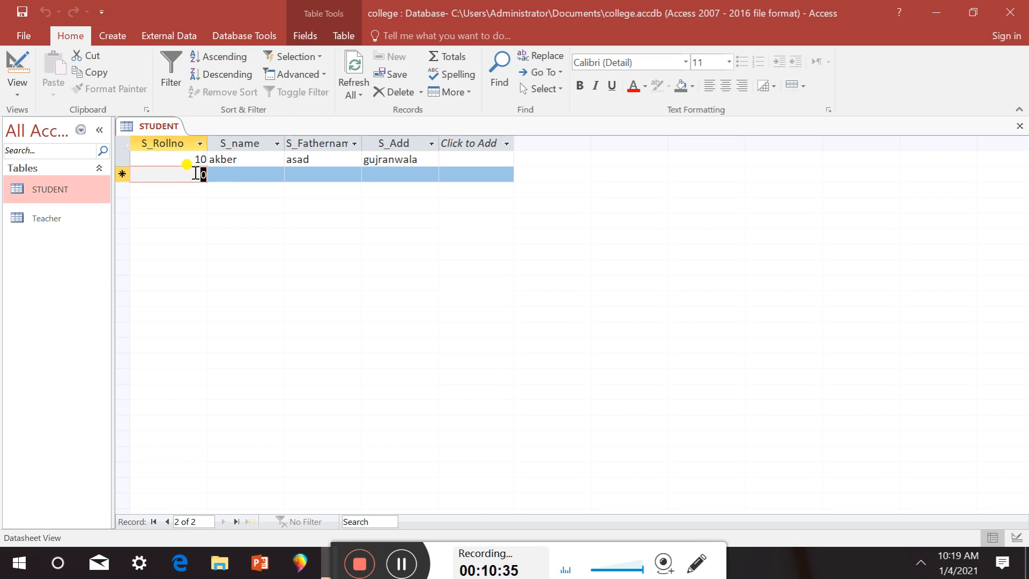
type("2")
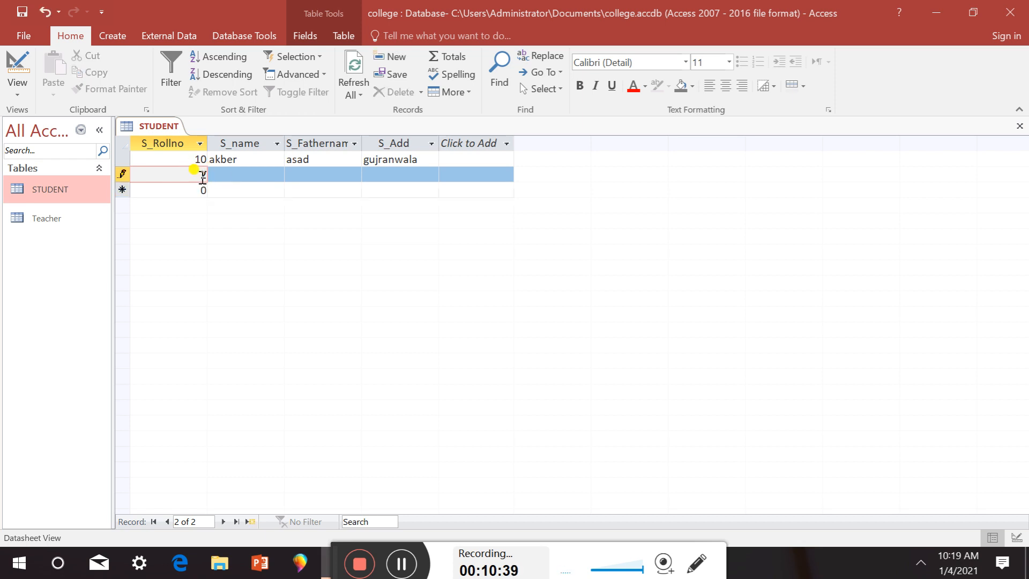
type("0")
left_click(226, 171)
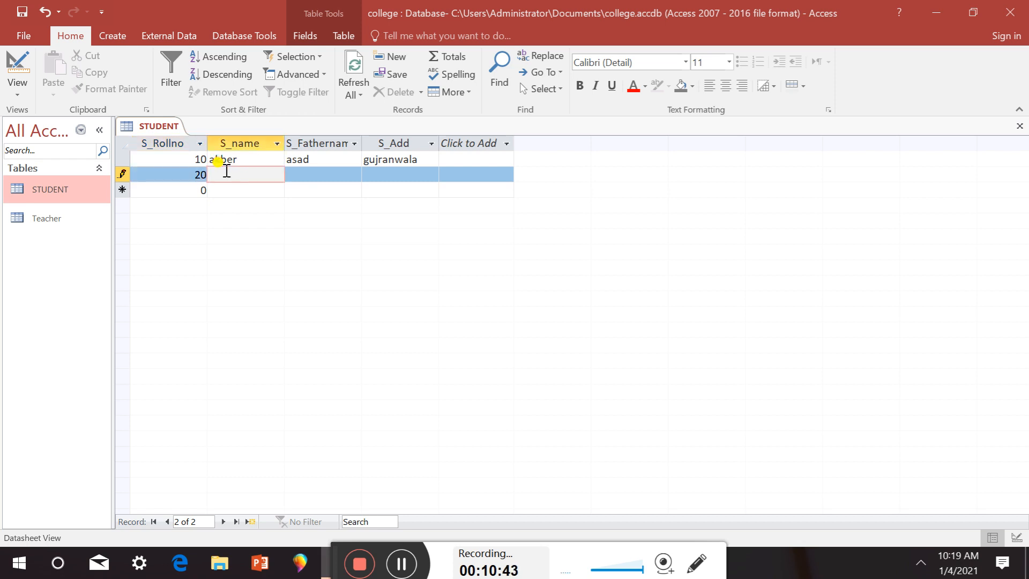
type("akber")
left_click(293, 177)
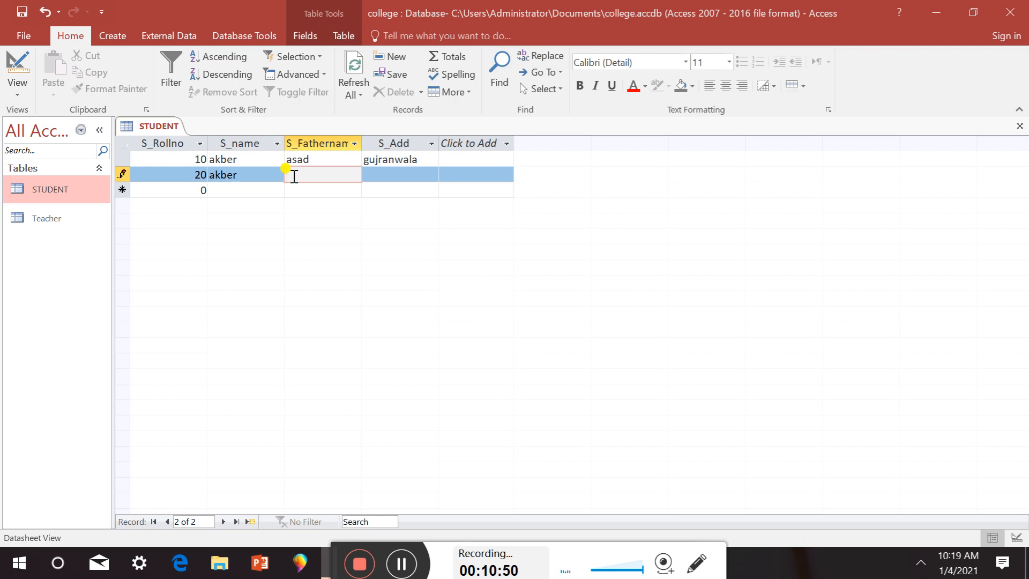
type("salman")
left_click(377, 175)
type("lahore")
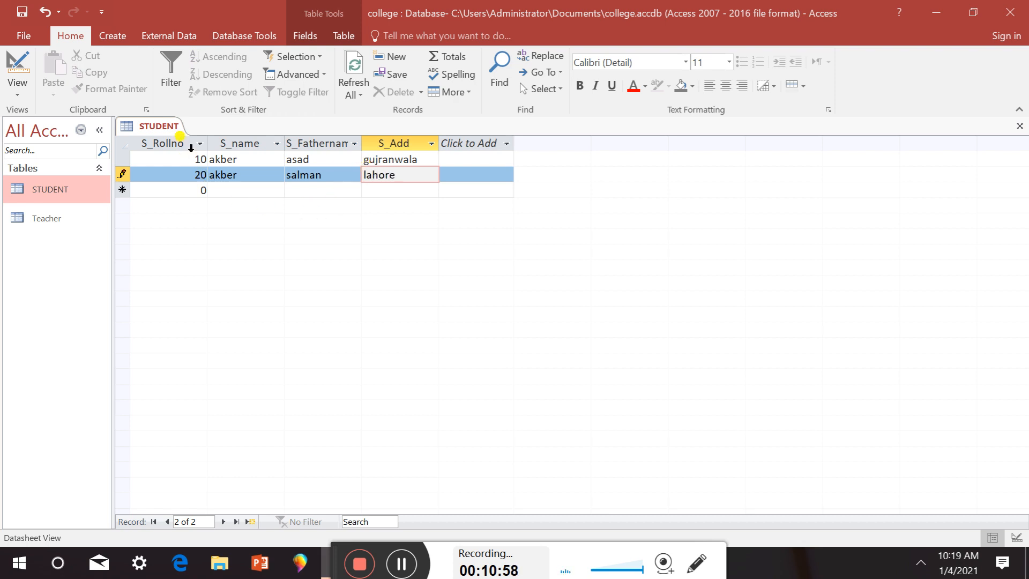
left_click(191, 192)
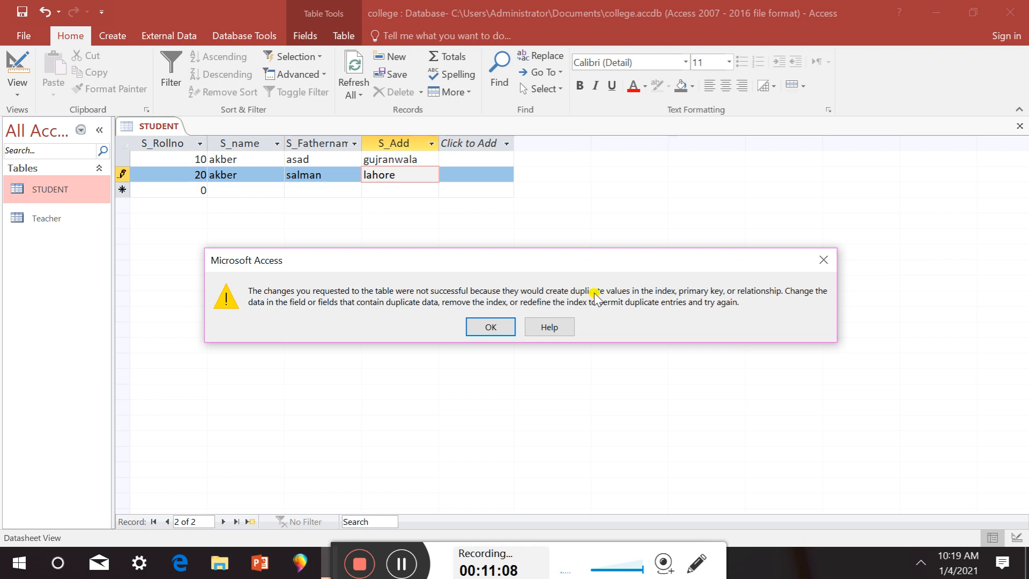
left_click(490, 327)
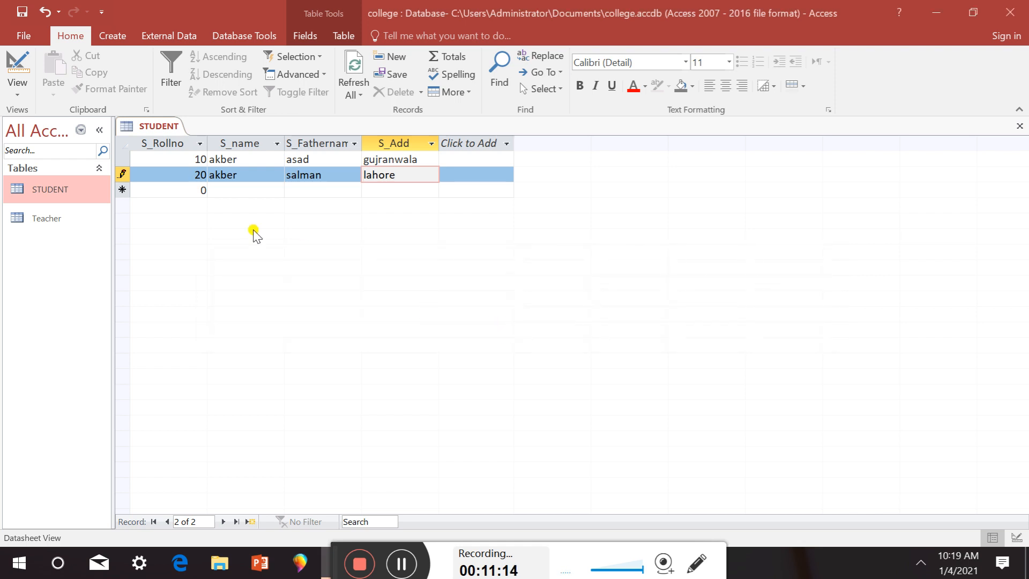
Change record 20's duplicate name akber to ali and save the record
left_click(241, 176)
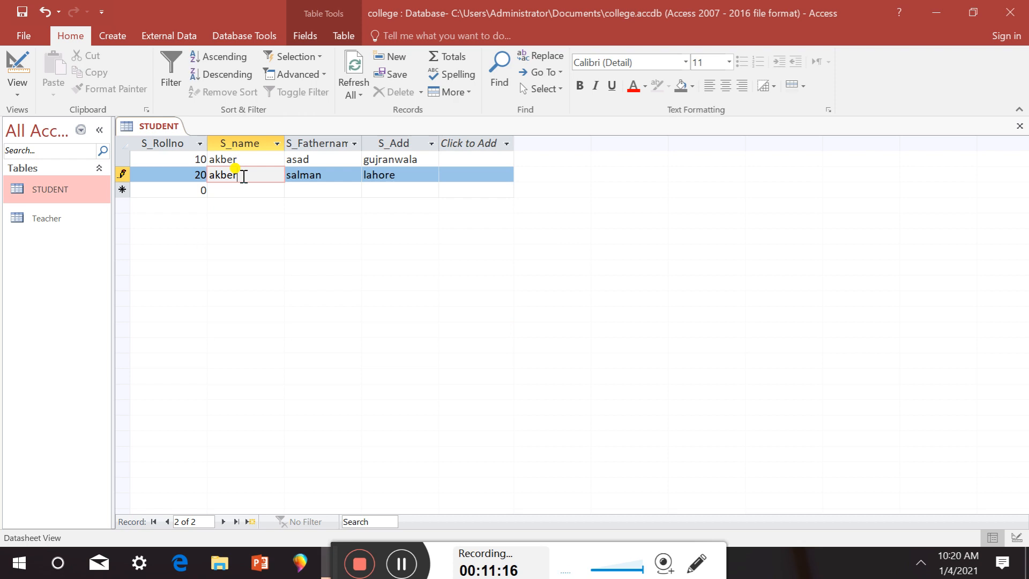
key("BackSpace")
key("BackSpace")
key("BackSpace")
key("BackSpace")
key("BackSpace")
type("as")
key("BackSpace")
type("li")
key("Tab")
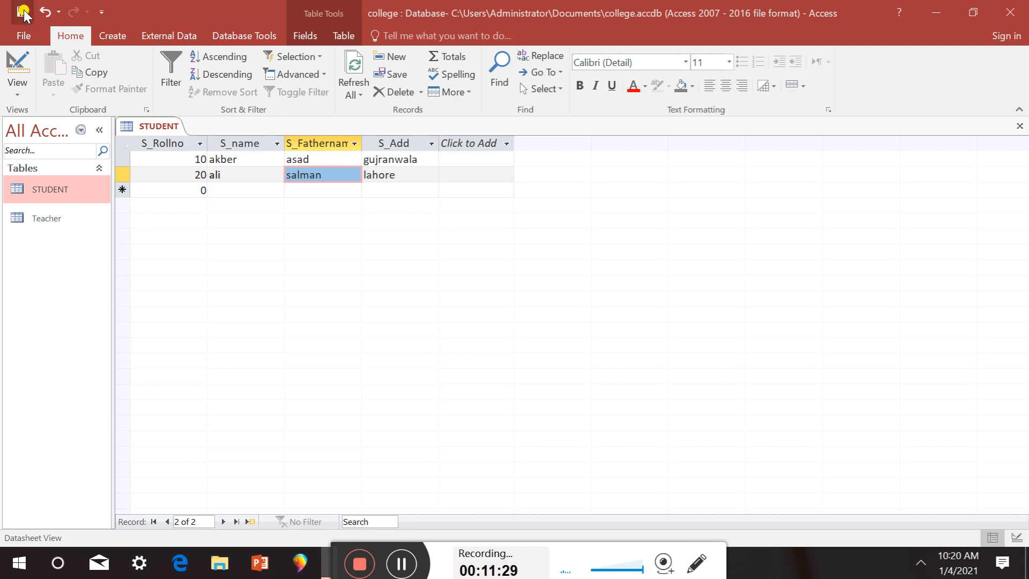
Start a third record with roll number 30 and return to its name cell
left_click(200, 190)
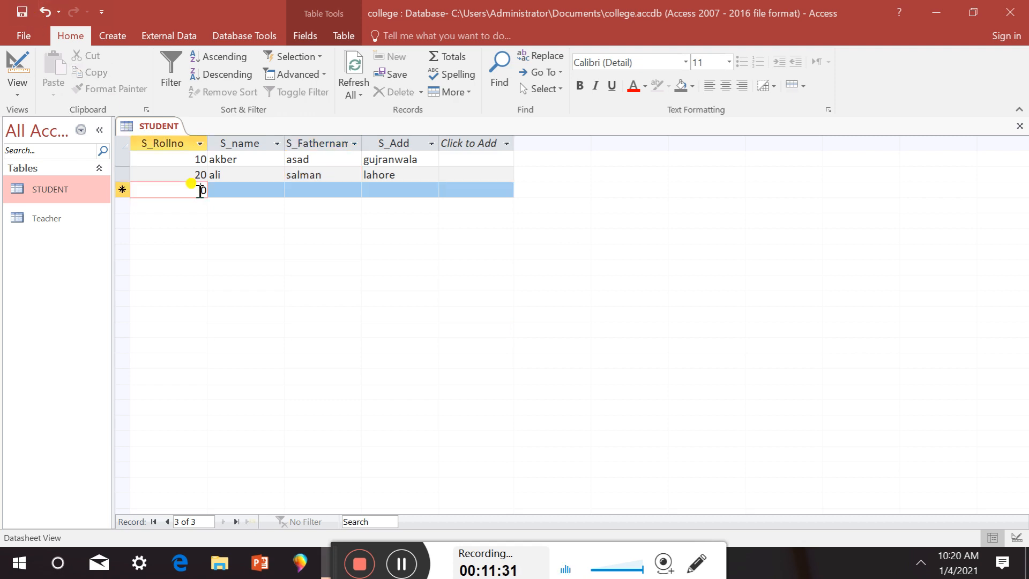
type("300")
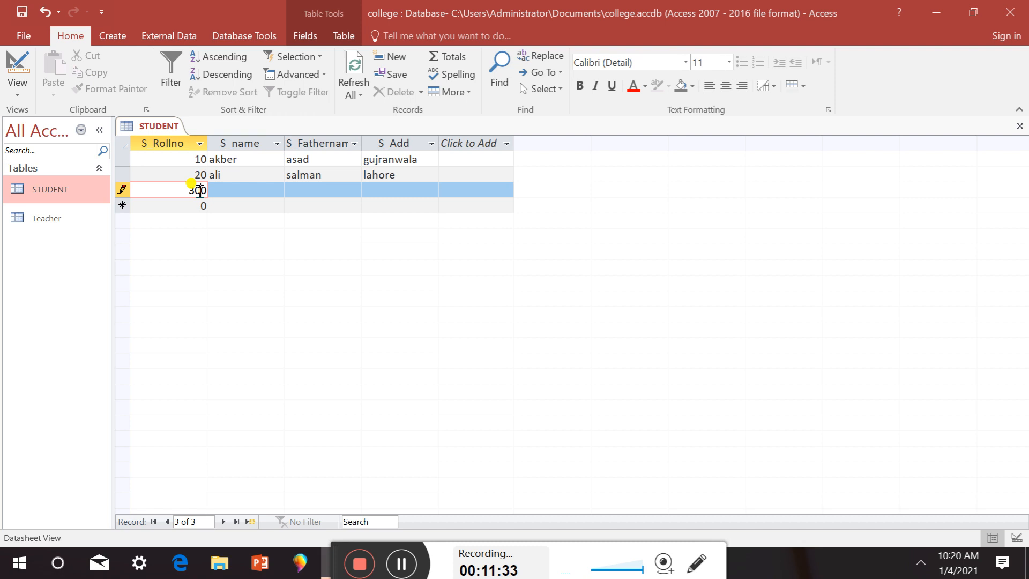
key("Delete")
left_click(221, 208)
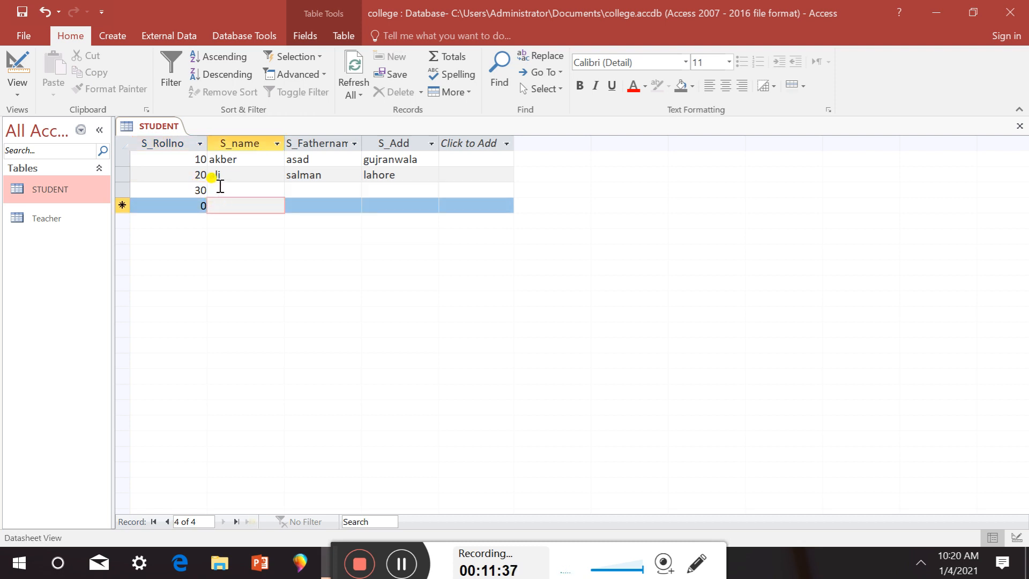
left_click(221, 190)
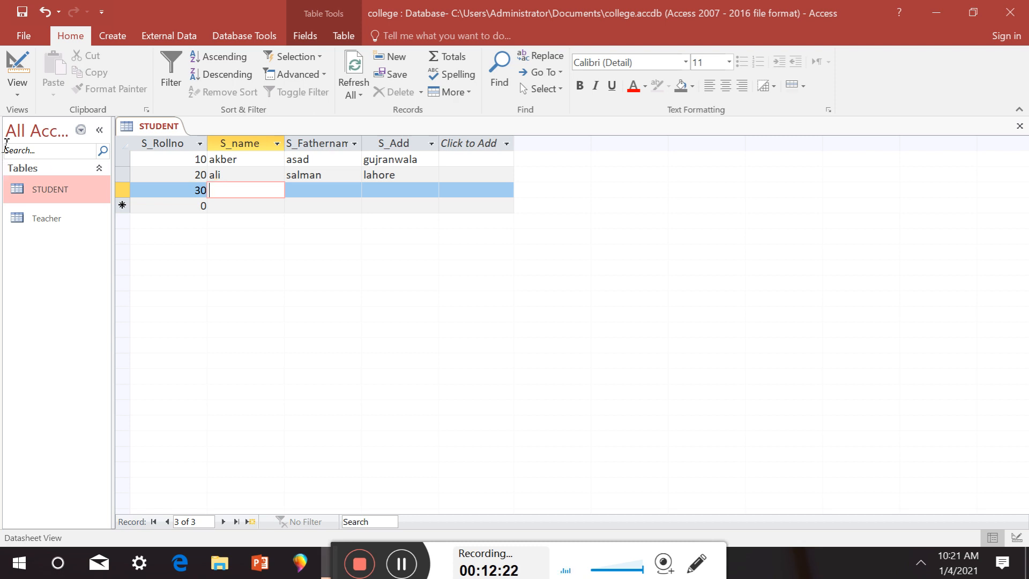
Switch STUDENT to Design View and clear the primary key from the S_Rollno field
left_click(18, 64)
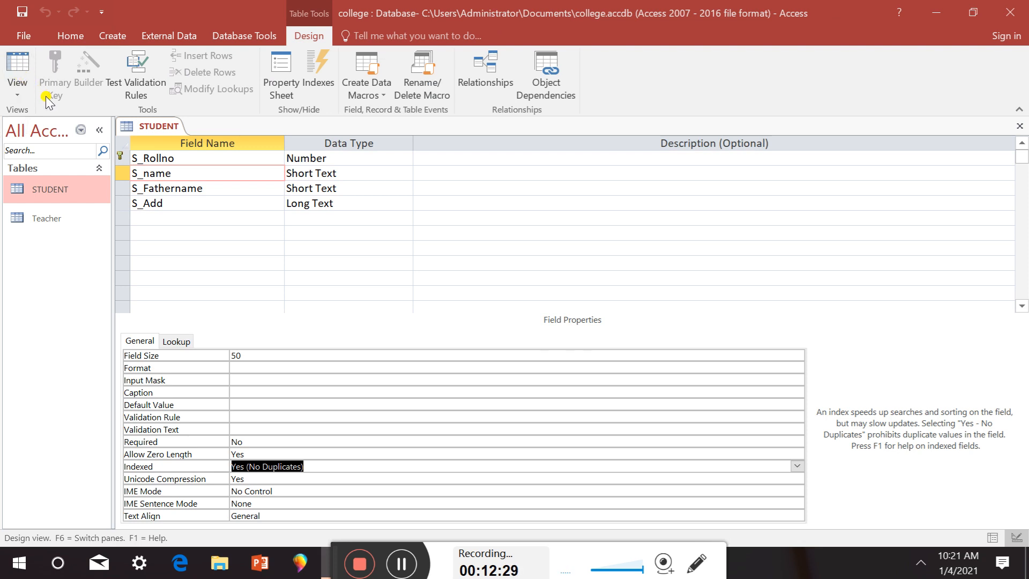
left_click(121, 158)
left_click(51, 87)
left_click(157, 247)
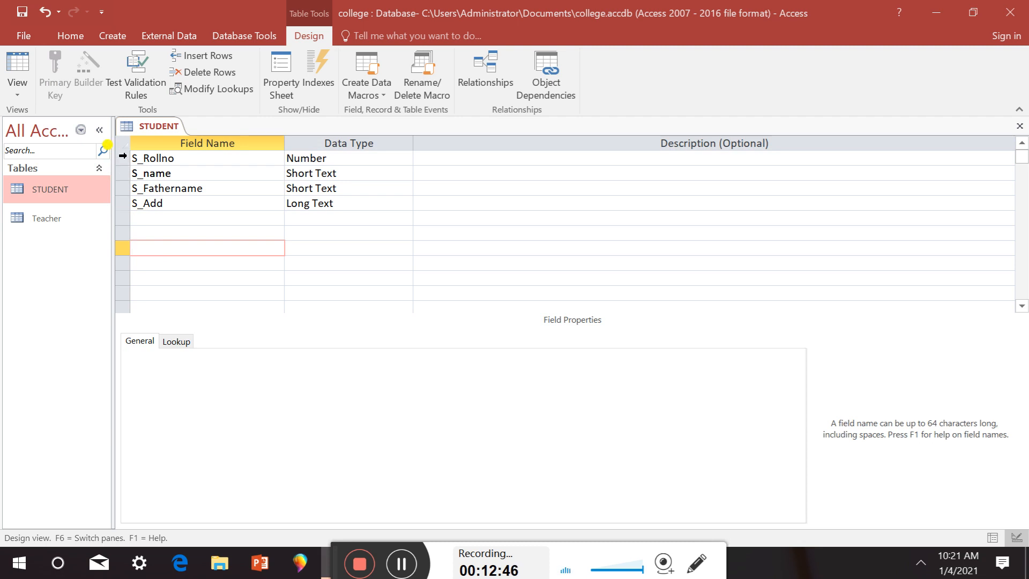
Make S_Rollno the primary key, then add S_name to the key as well
left_click(122, 157)
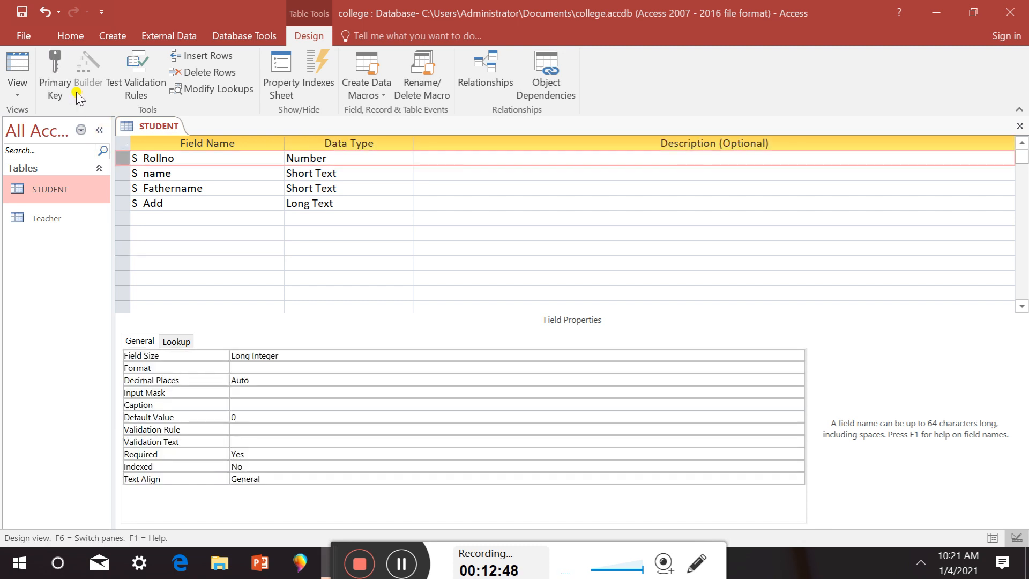
left_click(63, 81)
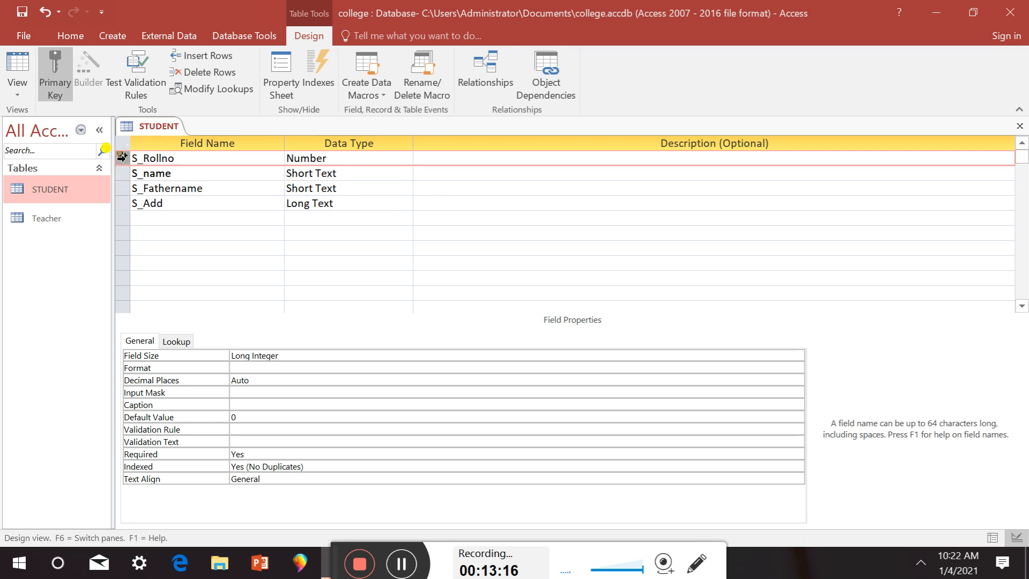
key("Down")
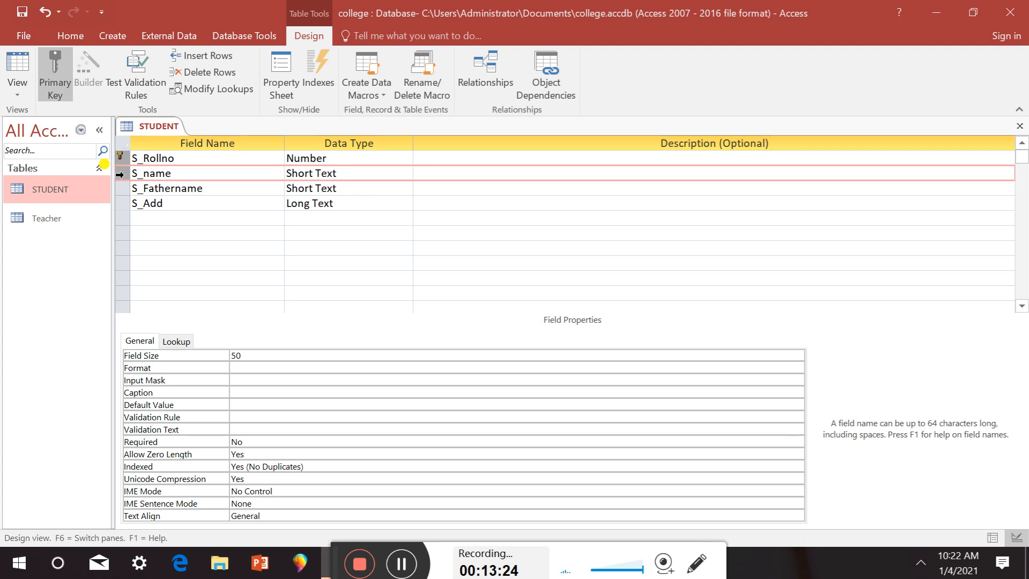
left_click(52, 90)
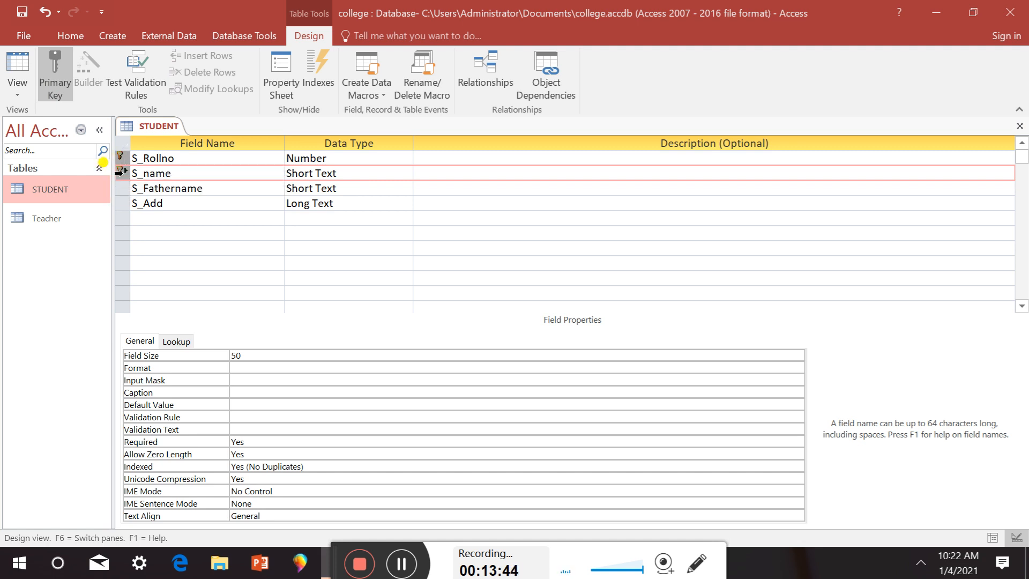
Clear the key from both fields and reapply it to S_Rollno alone
left_click(119, 172, "ctrl")
left_click(70, 75)
left_click(63, 72)
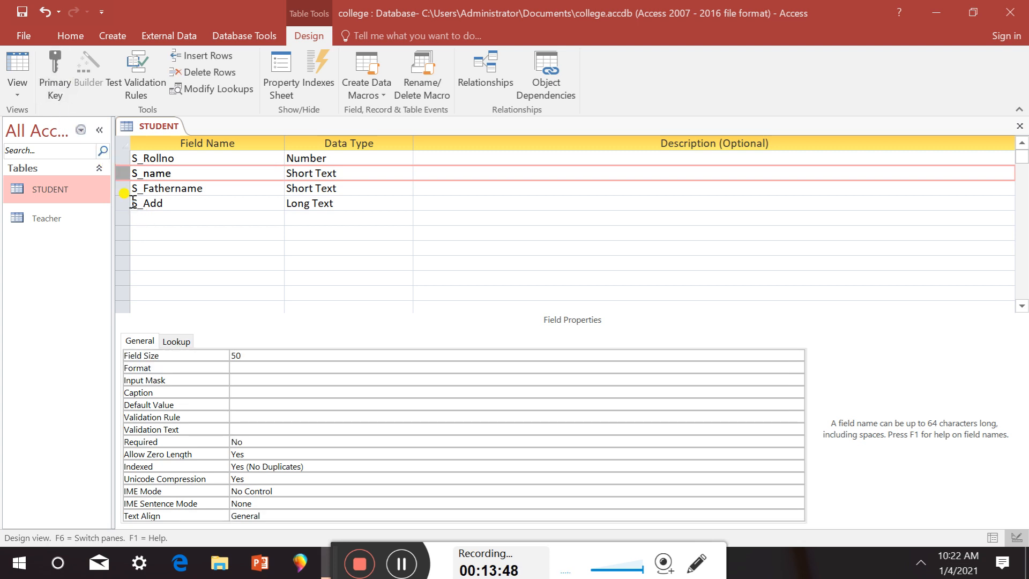
left_click(123, 158)
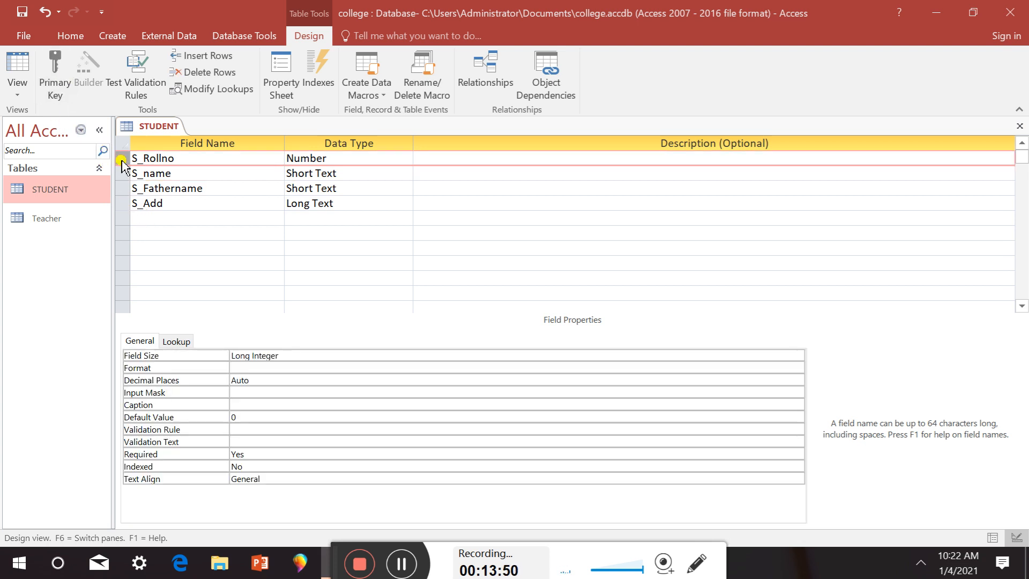
left_click(57, 91)
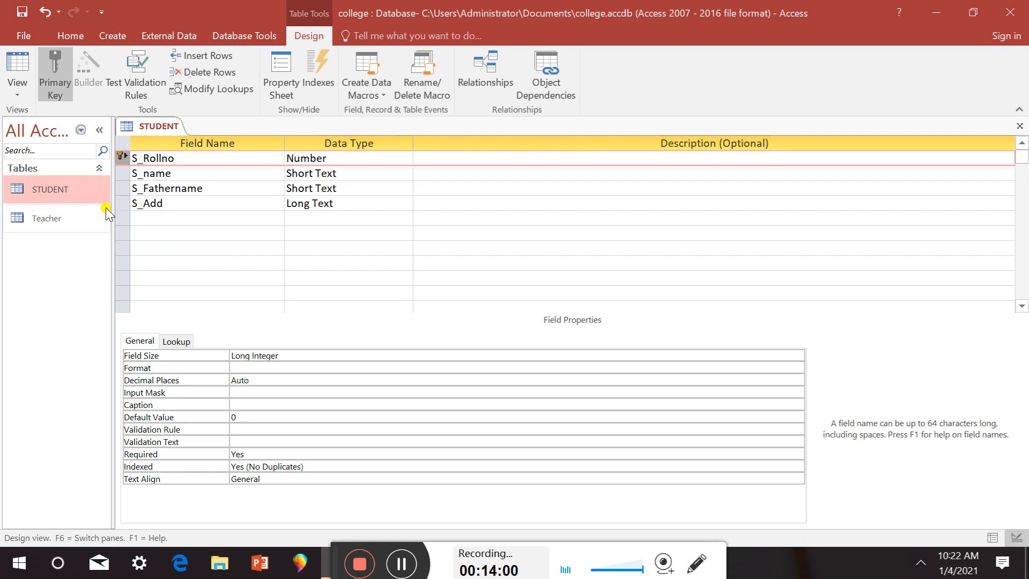
Save the STUDENT design changes and return to the datasheet showing rolls 10, 20 and 30
double_click(63, 189)
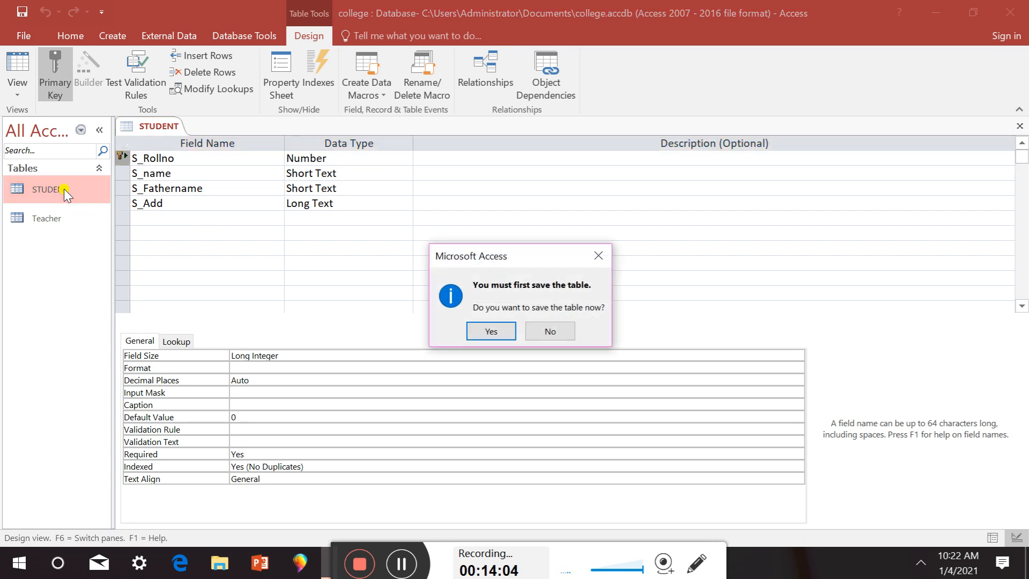
left_click(536, 329)
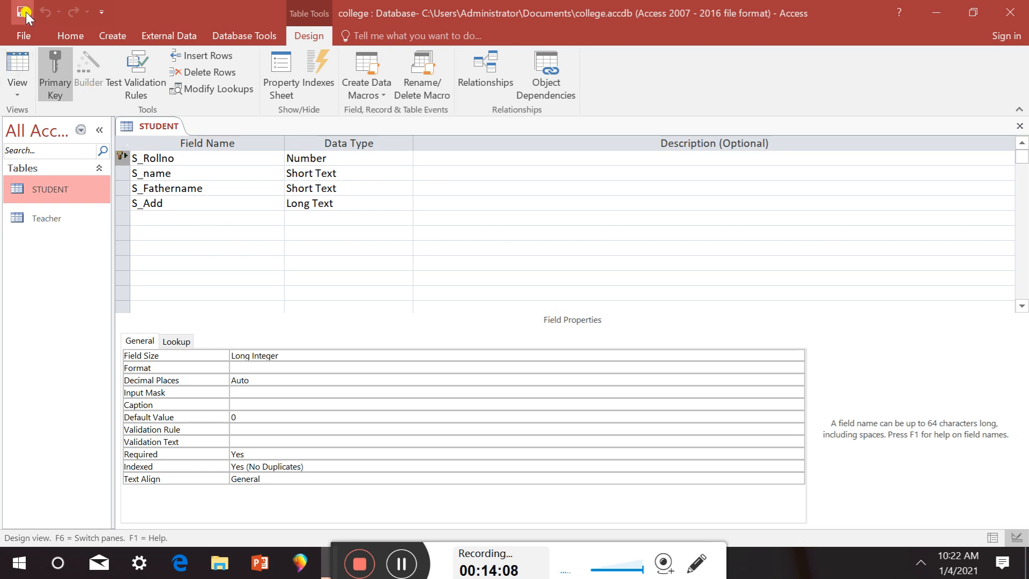
left_click(27, 63)
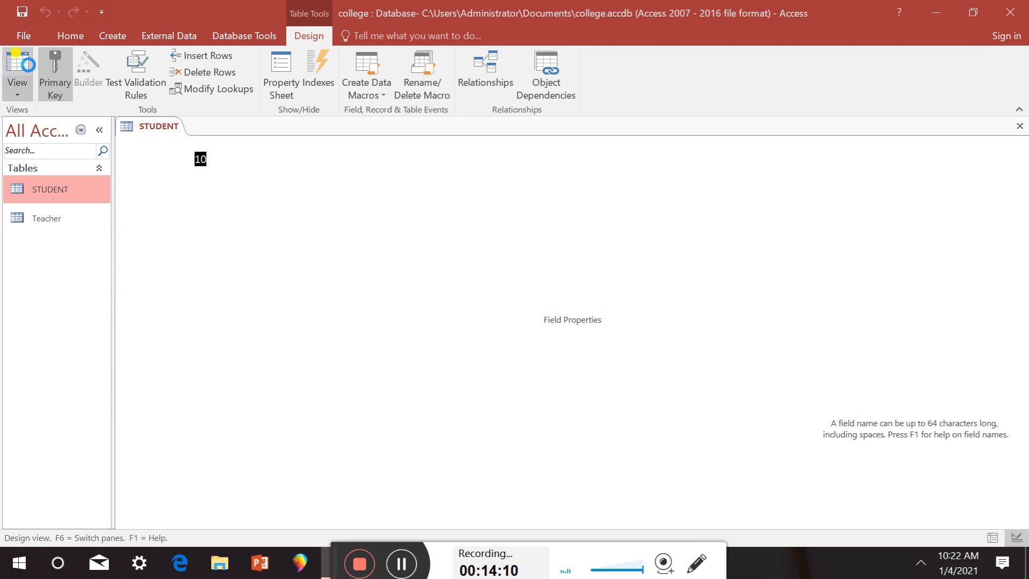